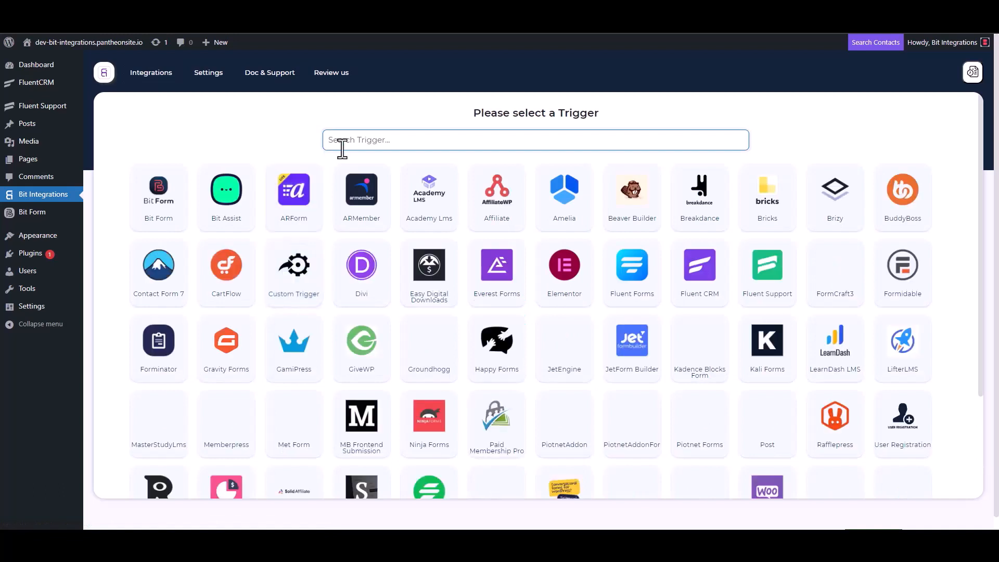
- Choose Fluent Support as the trigger, copy its webhook URL and fetch incoming data
left_click(771, 281)
left_click(711, 250)
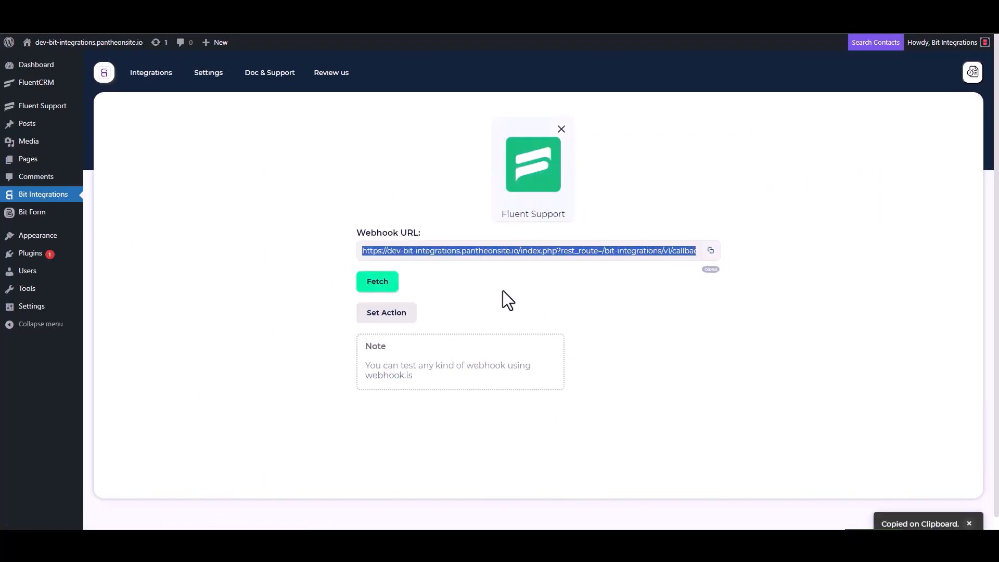
left_click(379, 287)
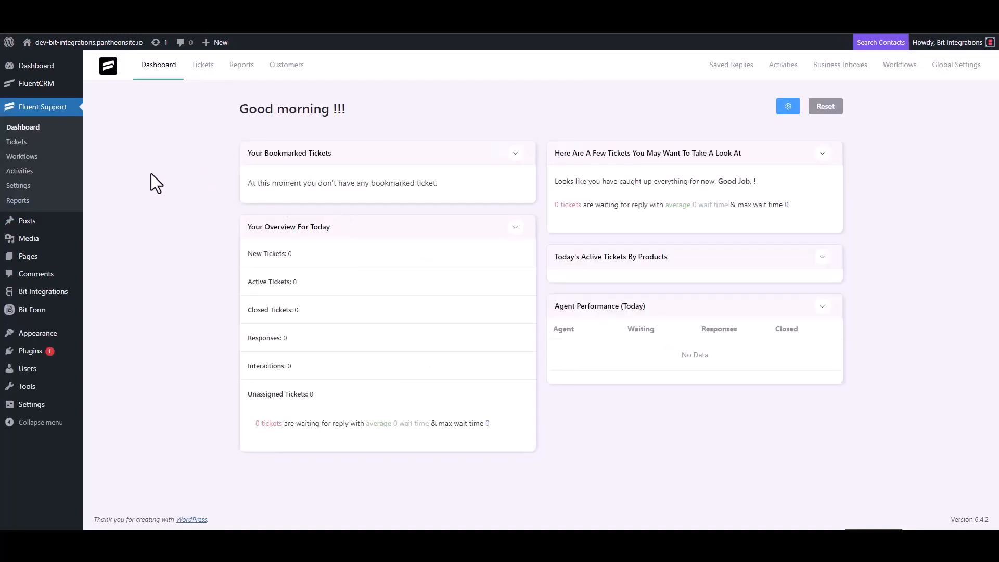
- Add an automatic Fluent Support workflow named 'Bit Integrations' and continue to its editor
left_click(32, 156)
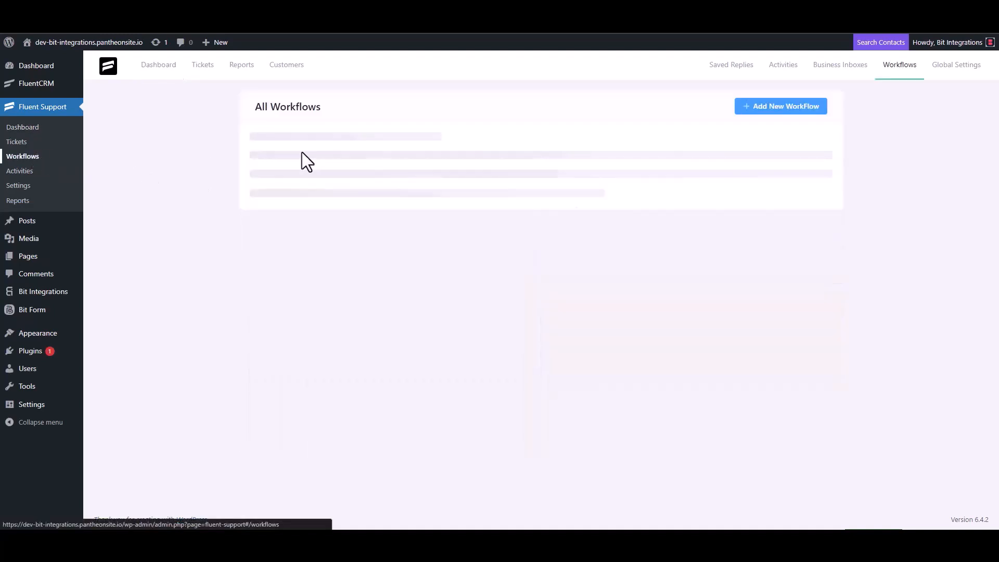
left_click(765, 107)
left_click(302, 125)
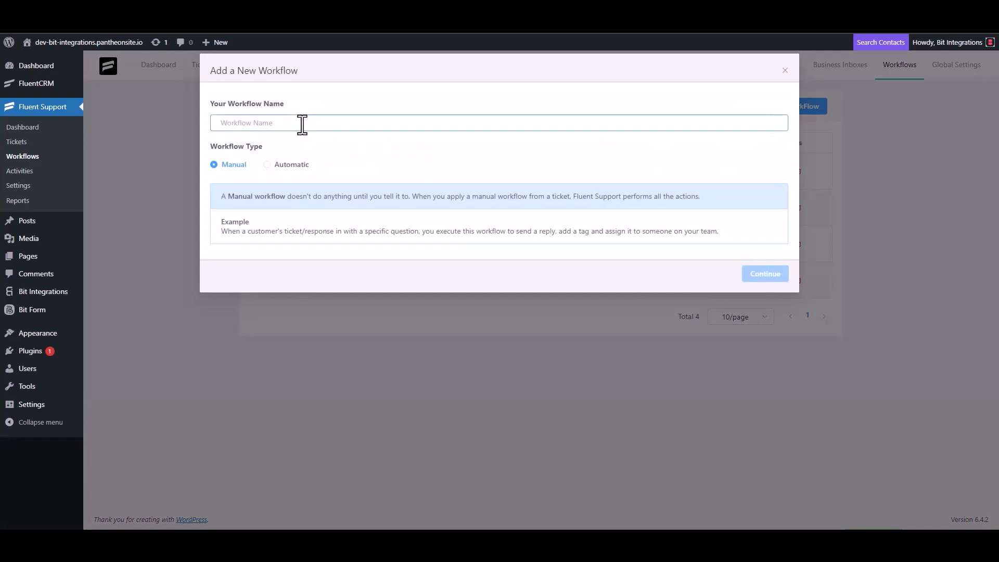
type("Bit")
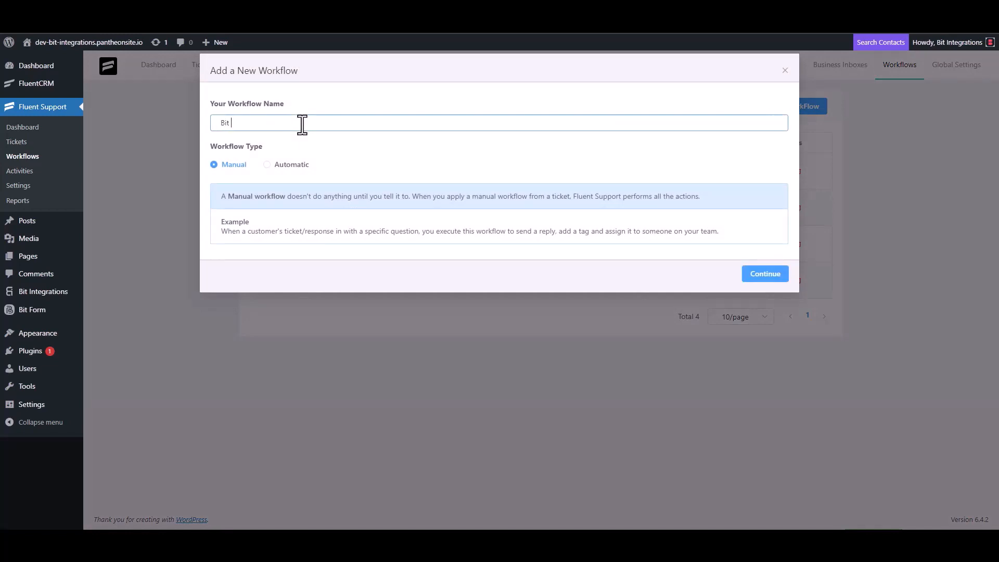
type(" Integrations")
left_click(281, 166)
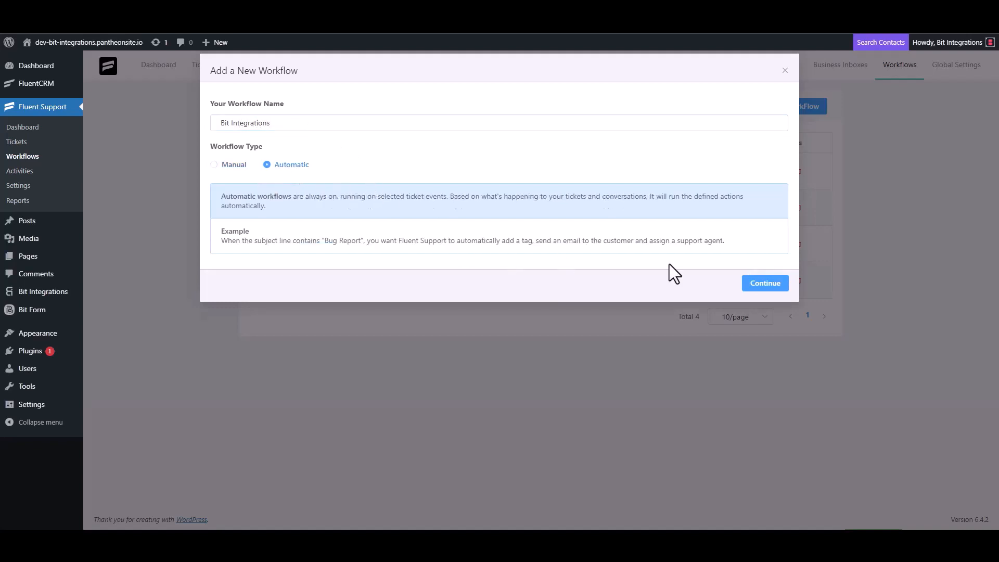
left_click(763, 284)
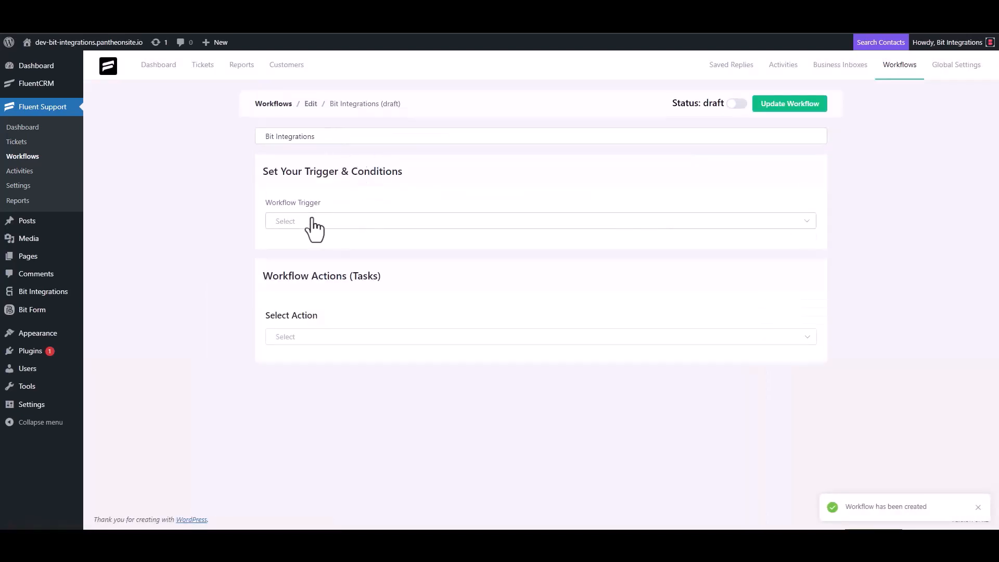
- Trigger on ticket creation with an outgoing webhook action using the copied Bit Integrations URL
left_click(311, 221)
left_click(307, 249)
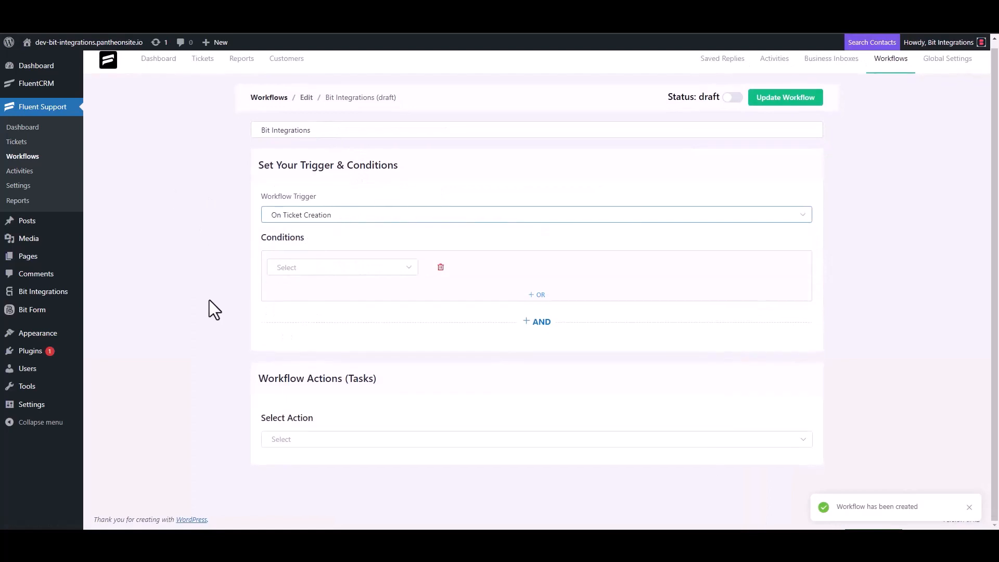
left_click(290, 439)
scroll(307, 361, "down", 3)
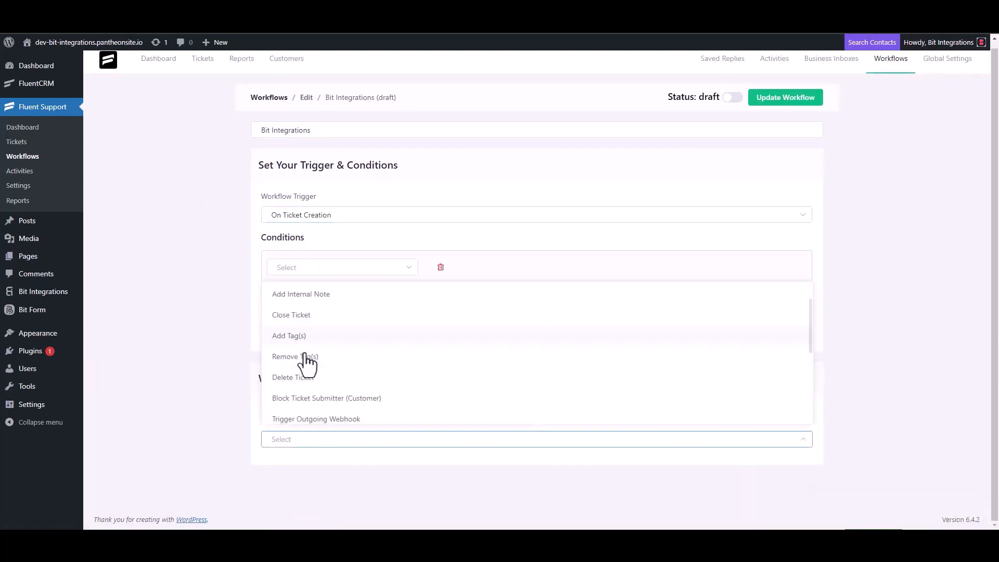
left_click(339, 295)
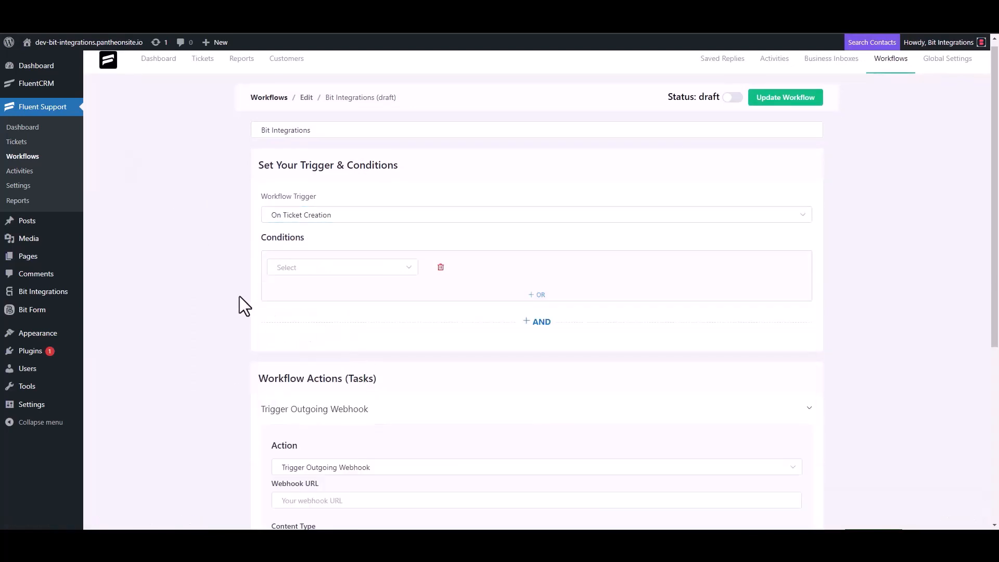
scroll(240, 296, "down", 4)
left_click(339, 294)
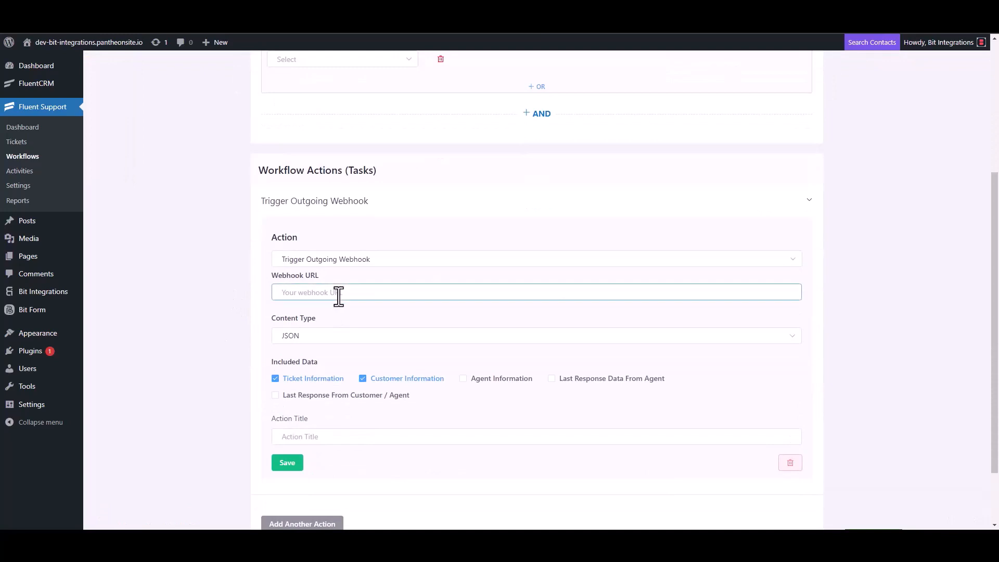
key("ctrl+v")
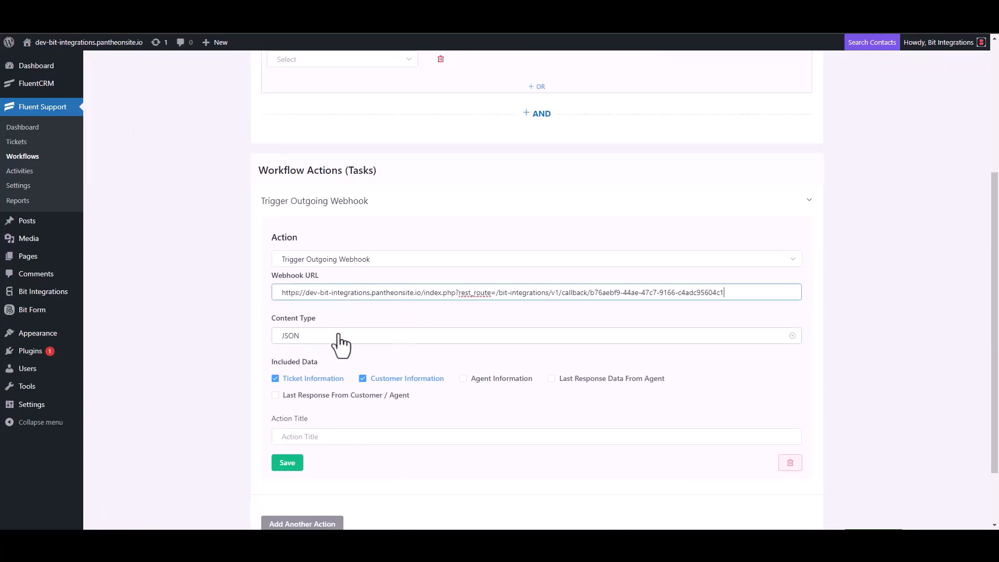
- Title the webhook action 'Bit Integrations', save it and publish the workflow
scroll(339, 343, "down", 2)
left_click(312, 360)
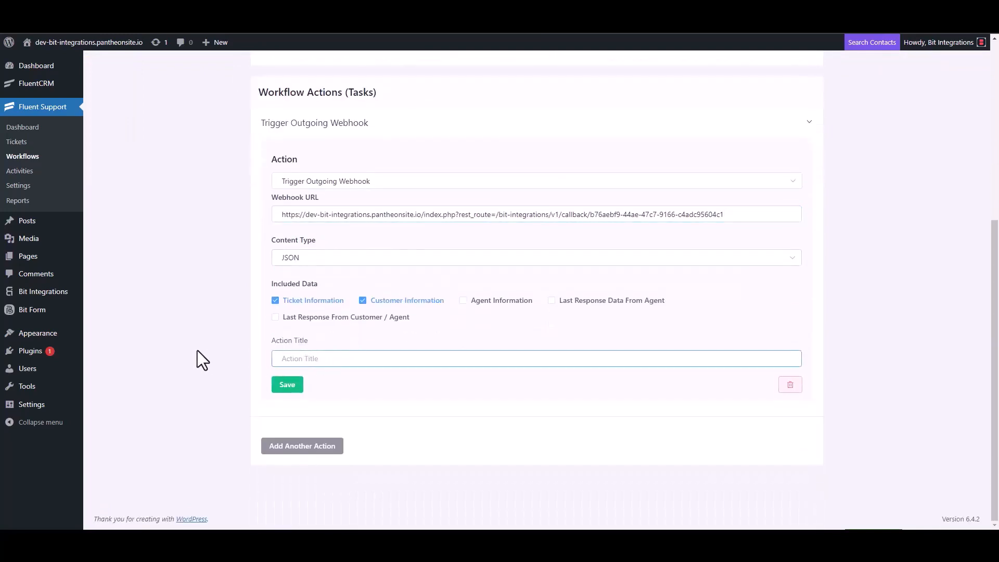
type("Bit Integrations")
left_click(286, 385)
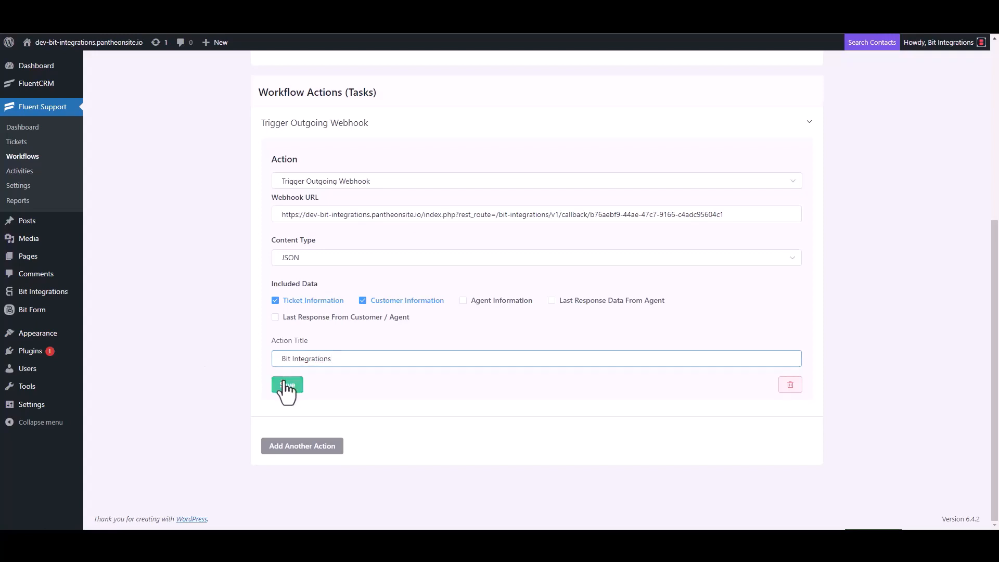
left_click(733, 96)
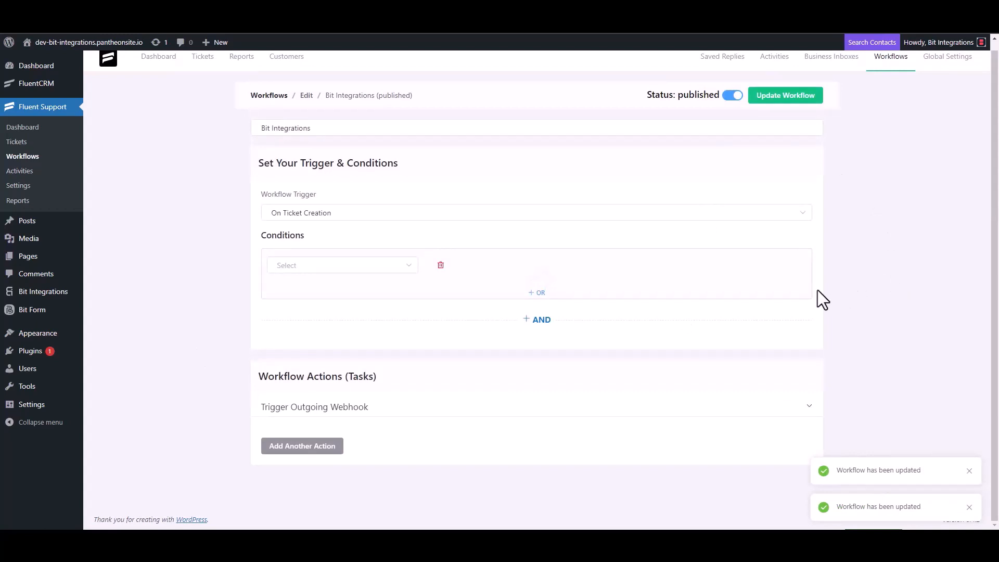
- Start a new ticket for a newly created contact, entering a first name and e-mail address
left_click(25, 146)
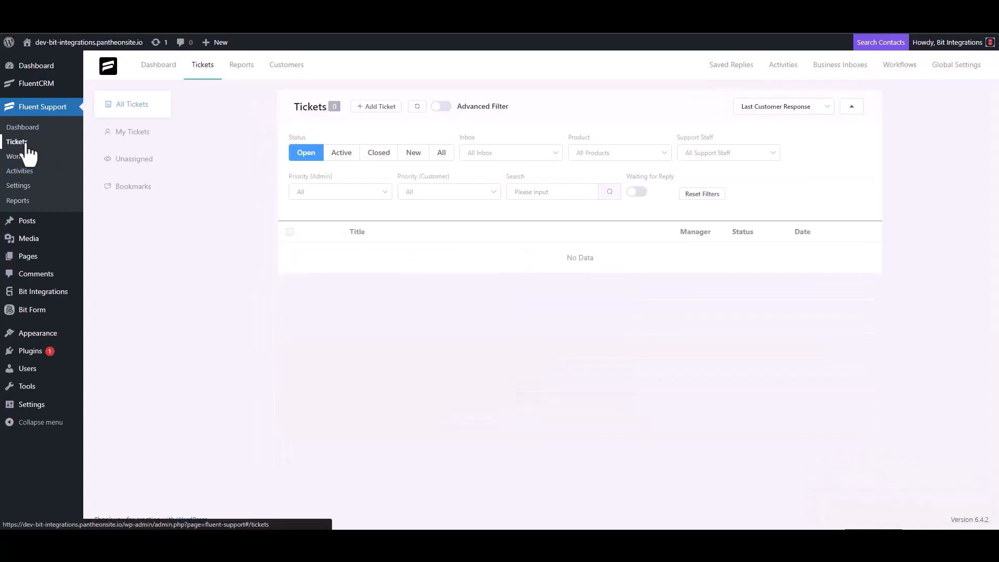
left_click(374, 108)
left_click(409, 135)
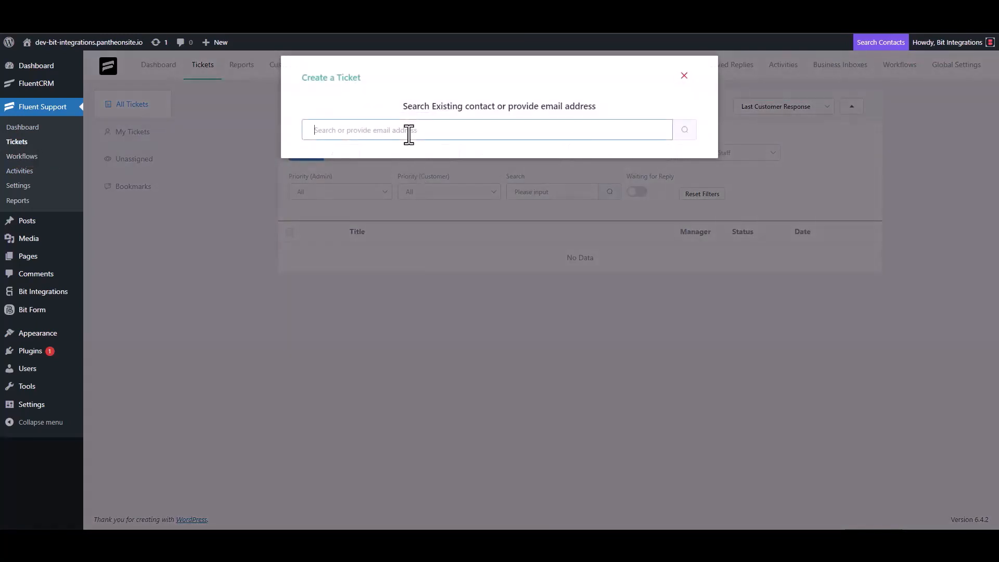
type("test@gmail.com")
left_click(685, 132)
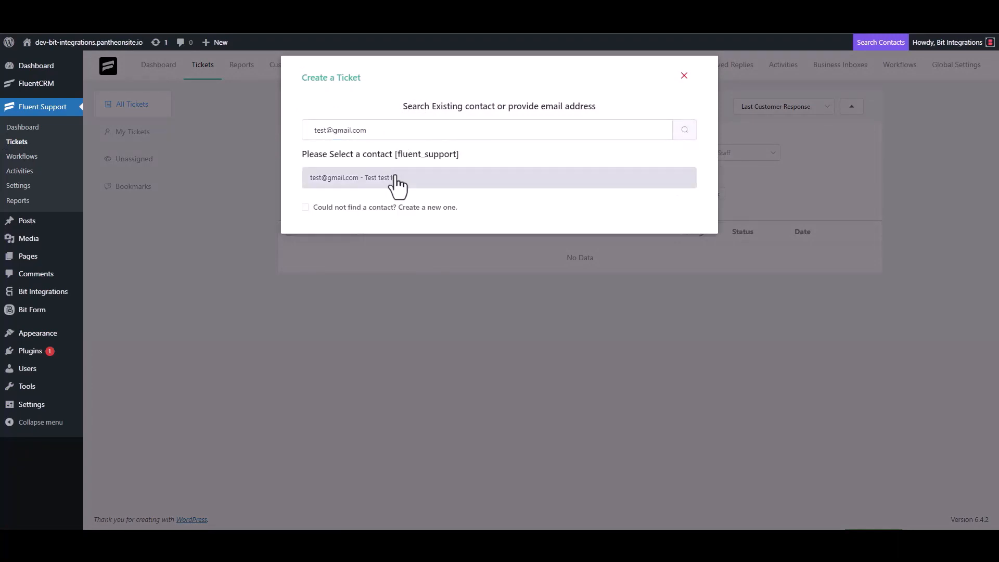
left_click(354, 207)
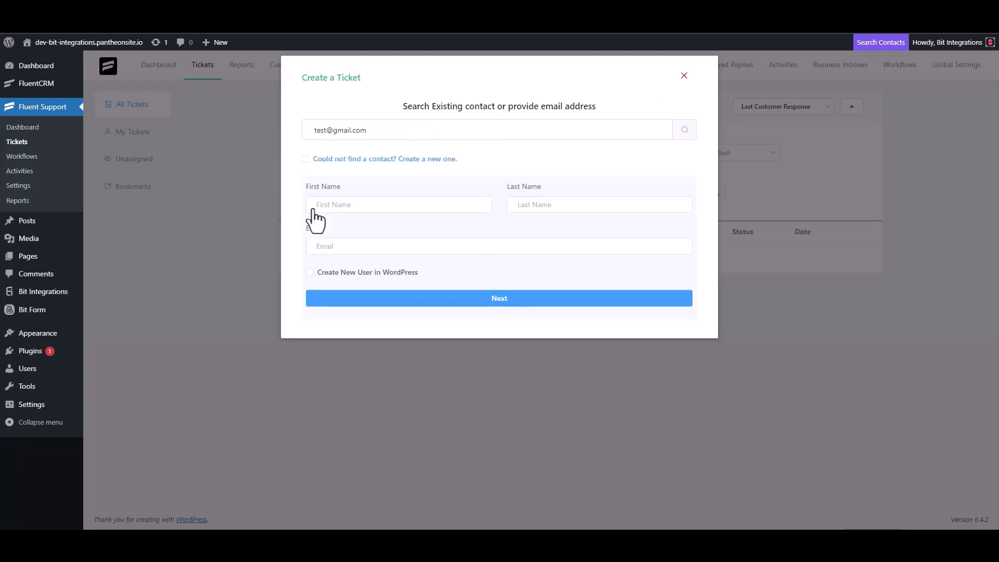
left_click(349, 208)
type("test3")
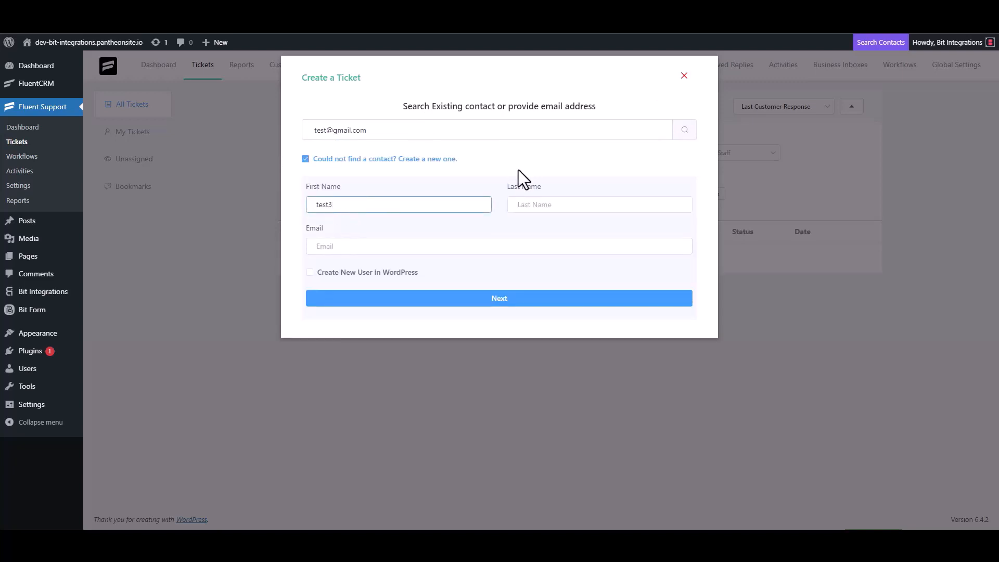
left_click(354, 248)
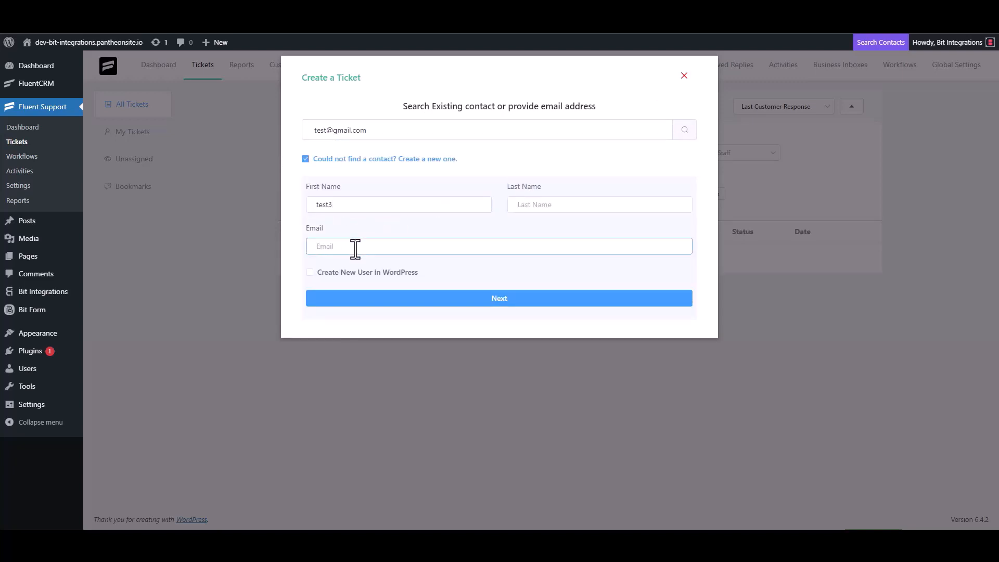
type("test3@gmail.com")
left_click(512, 300)
- Give the ticket subject 'test' and details 'test', then create it
left_click(364, 188)
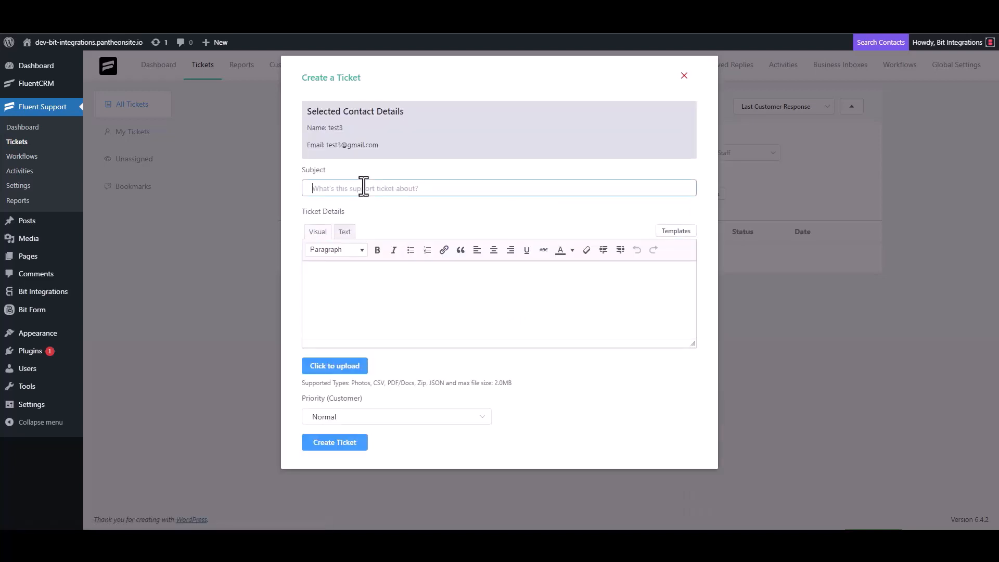
type("test")
left_click(353, 279)
type("test")
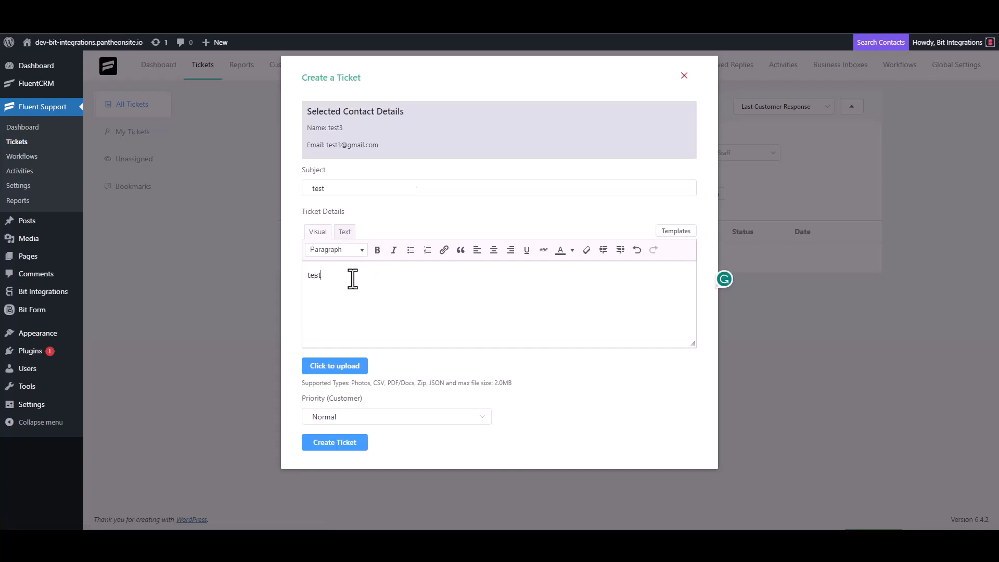
left_click(338, 442)
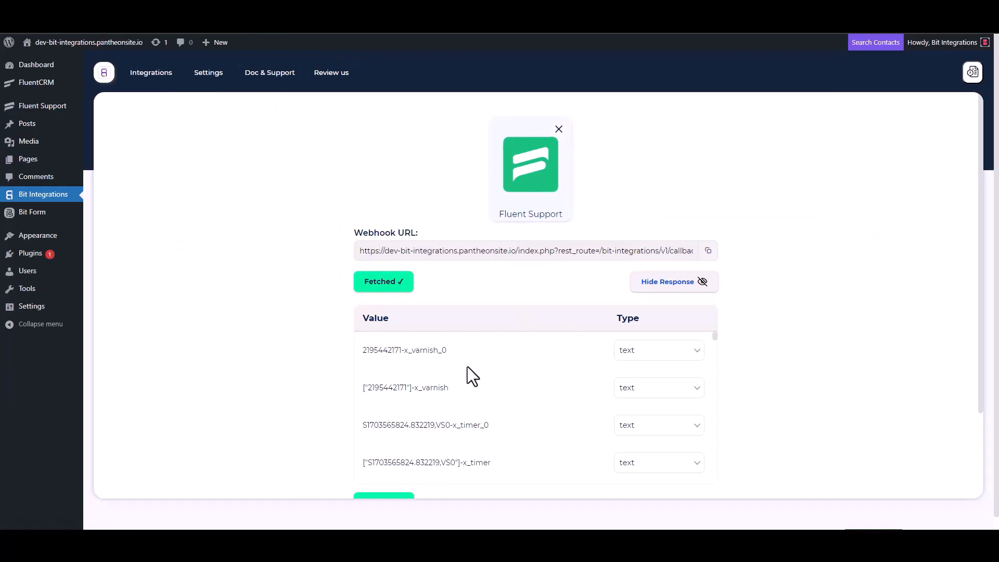
- Proceed to Set Action and search 'zoho' to filter the action services
scroll(464, 366, "down", 3)
scroll(324, 401, "down", 3)
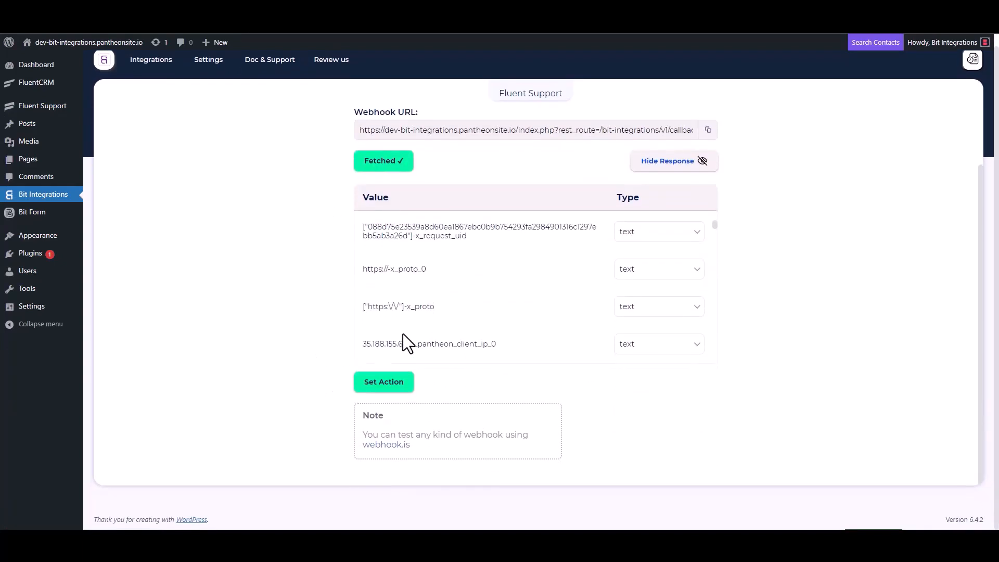
scroll(463, 283, "down", 5)
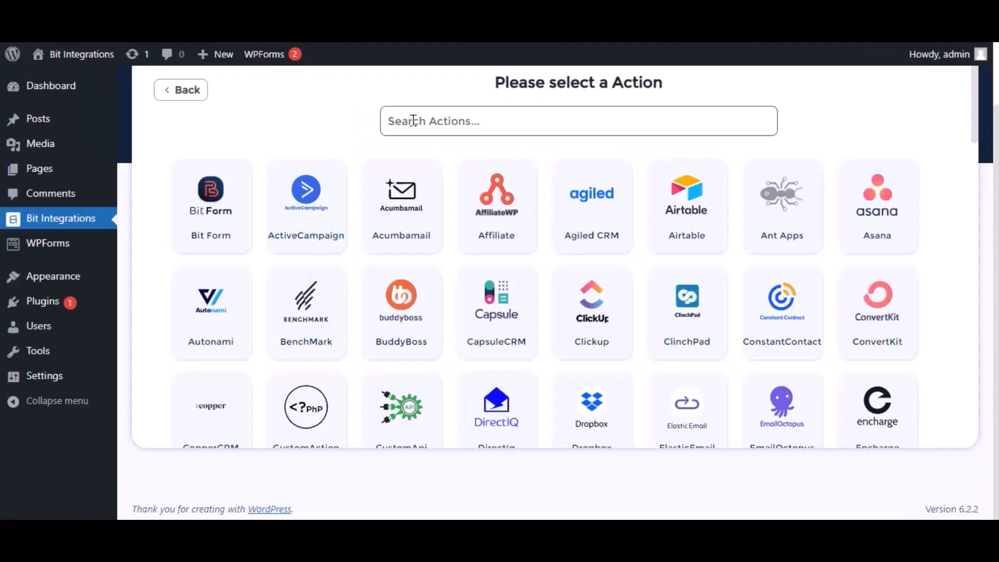
left_click(412, 121)
type("zoho")
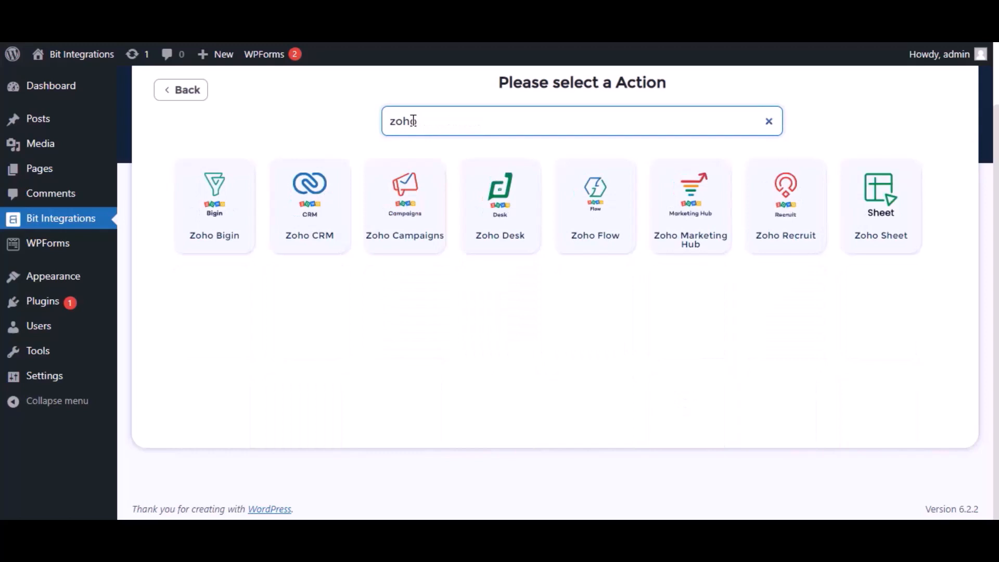
- Pick Zoho Marketing Hub with the zoho.com data center, then follow the Zoho API Console link
left_click(695, 232)
left_click(287, 263)
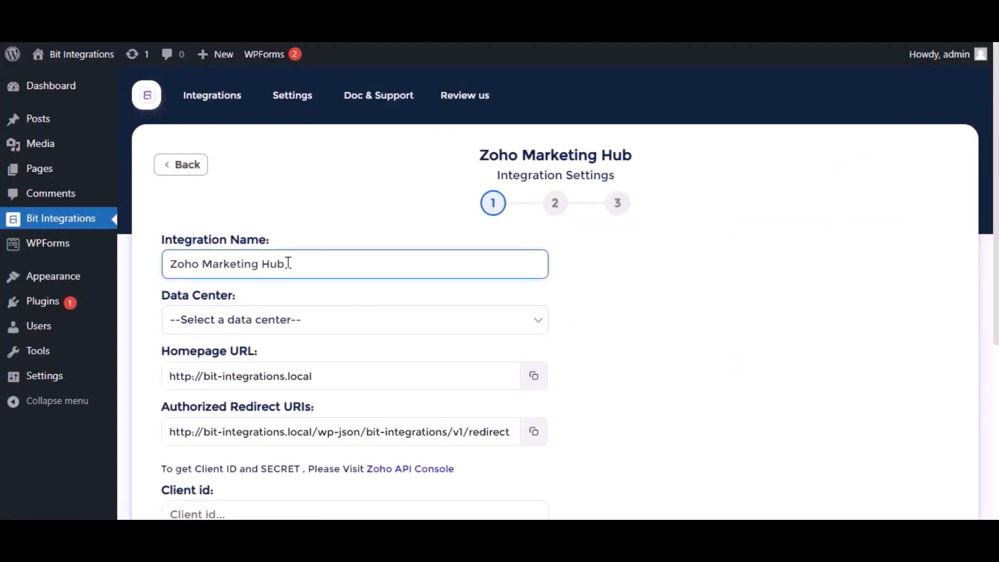
left_click(283, 319)
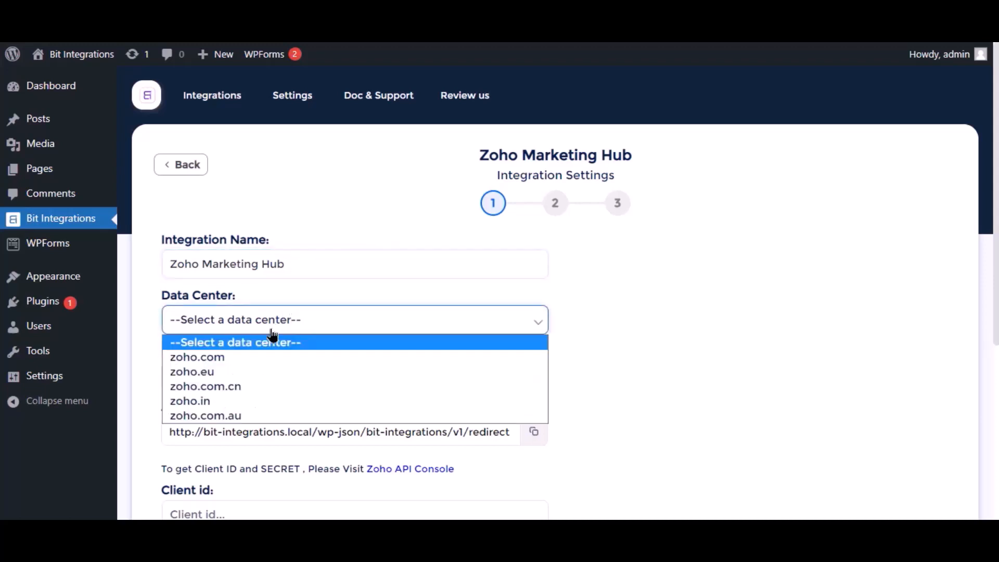
left_click(220, 357)
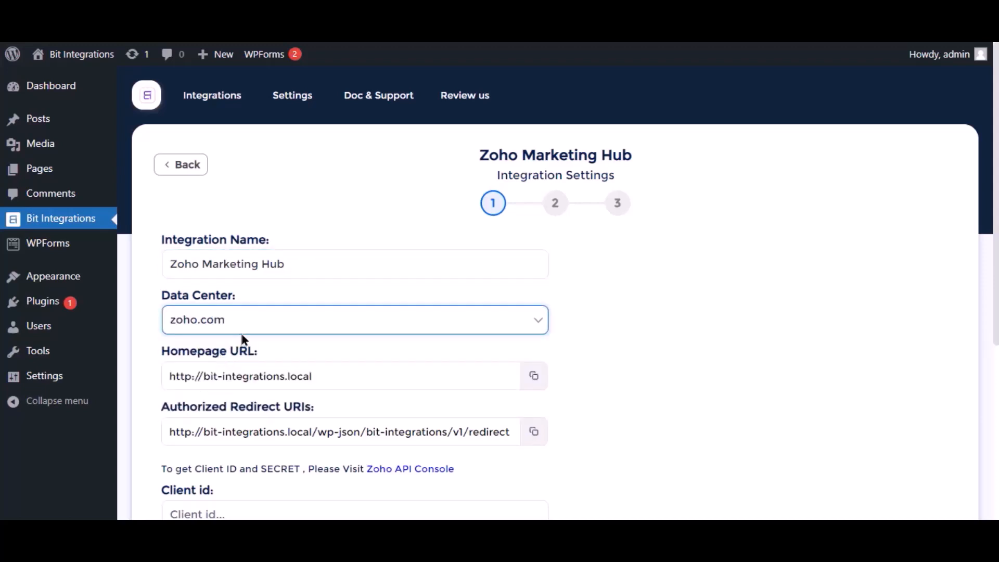
scroll(243, 340, "down", 1)
scroll(239, 364, "down", 2)
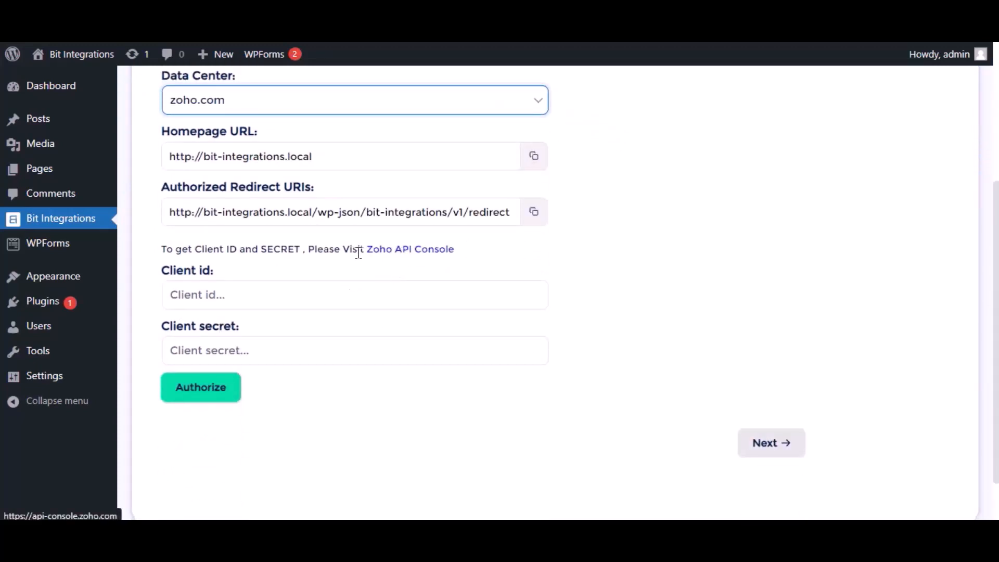
left_click(382, 252)
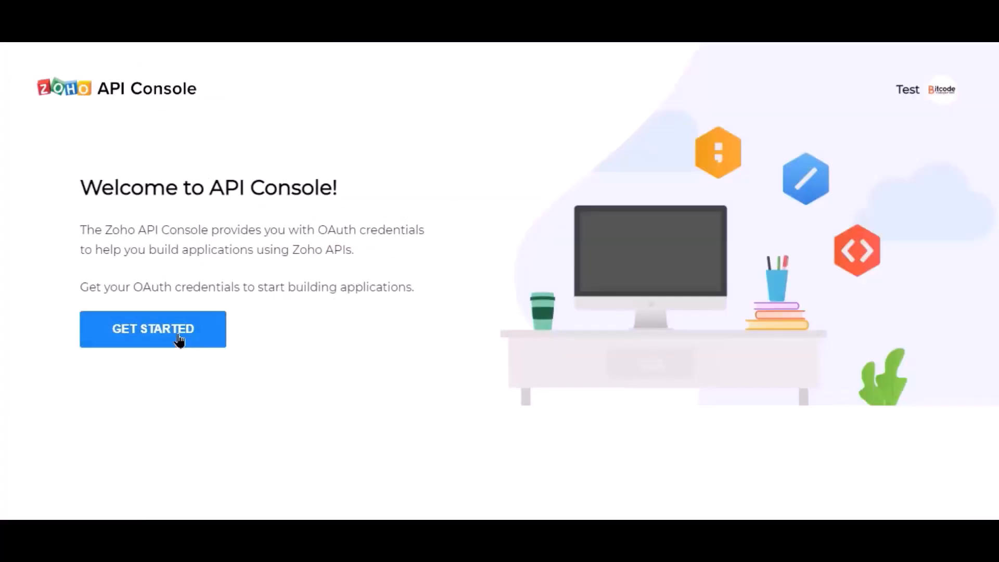
- Start a Server-based Applications client named 'Bit Integrations' in the API Console
left_click(178, 341)
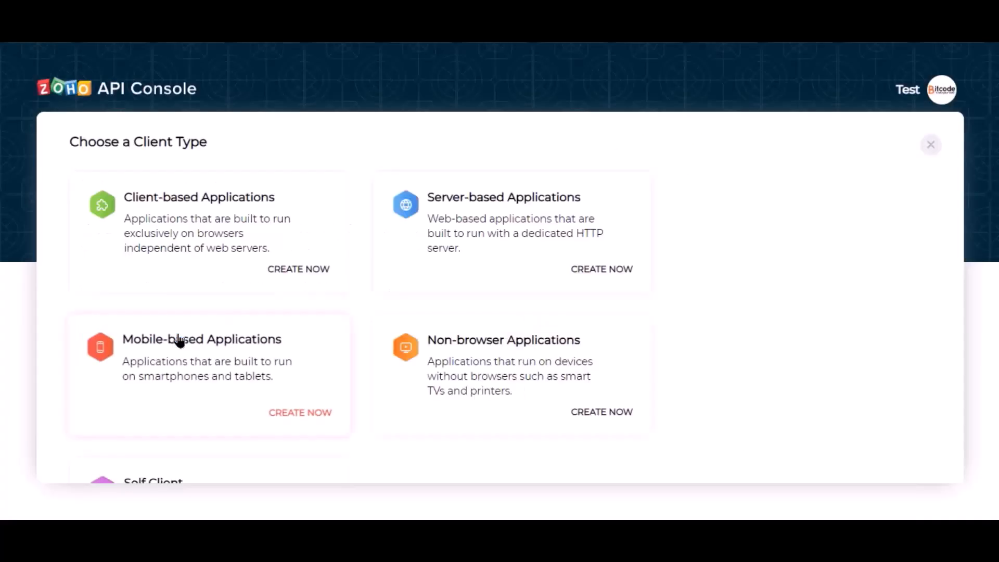
left_click(450, 252)
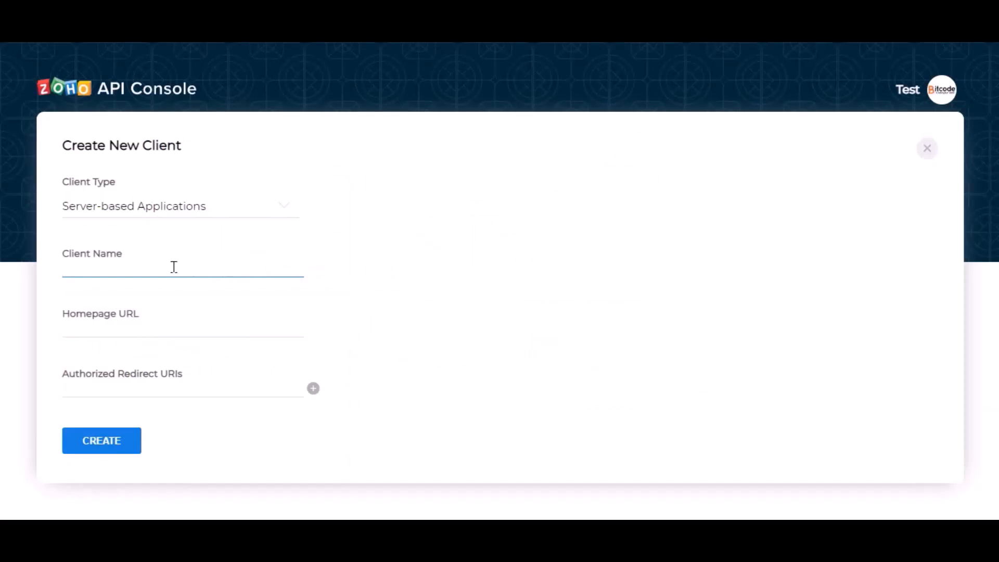
type("Bit Integrations")
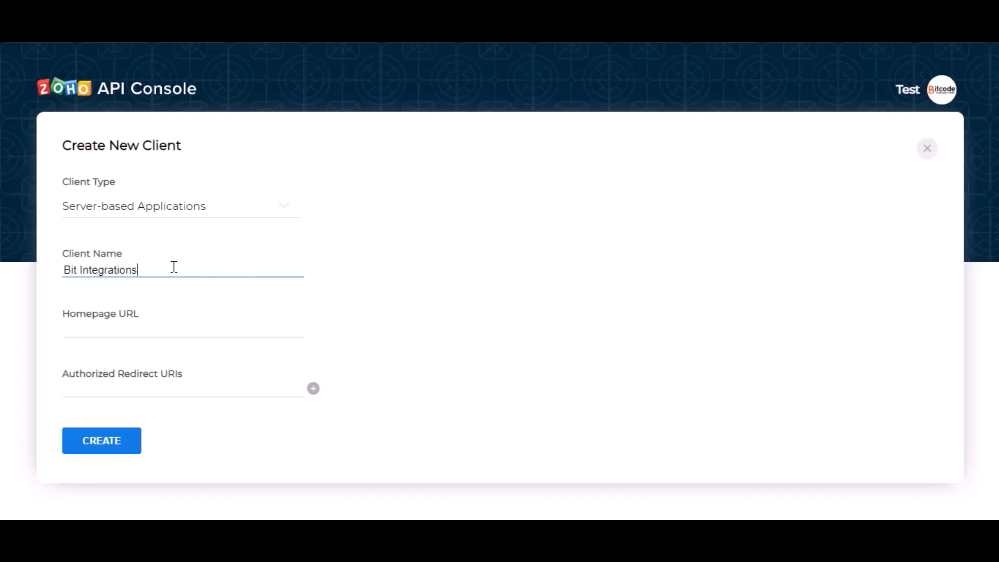
left_click(148, 325)
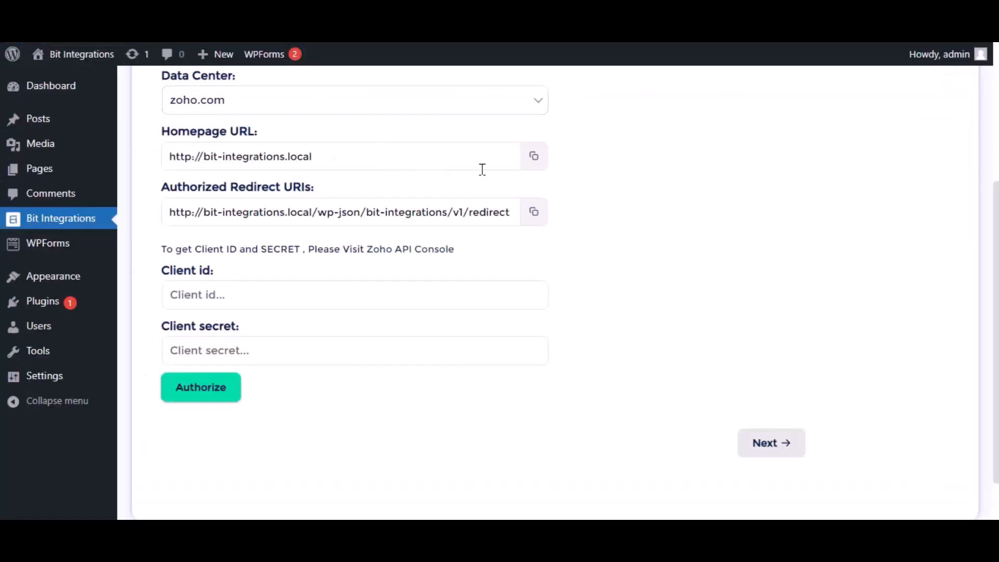
- Paste the plugin's homepage URL and authorized redirect URI, then create the client
left_click(533, 156)
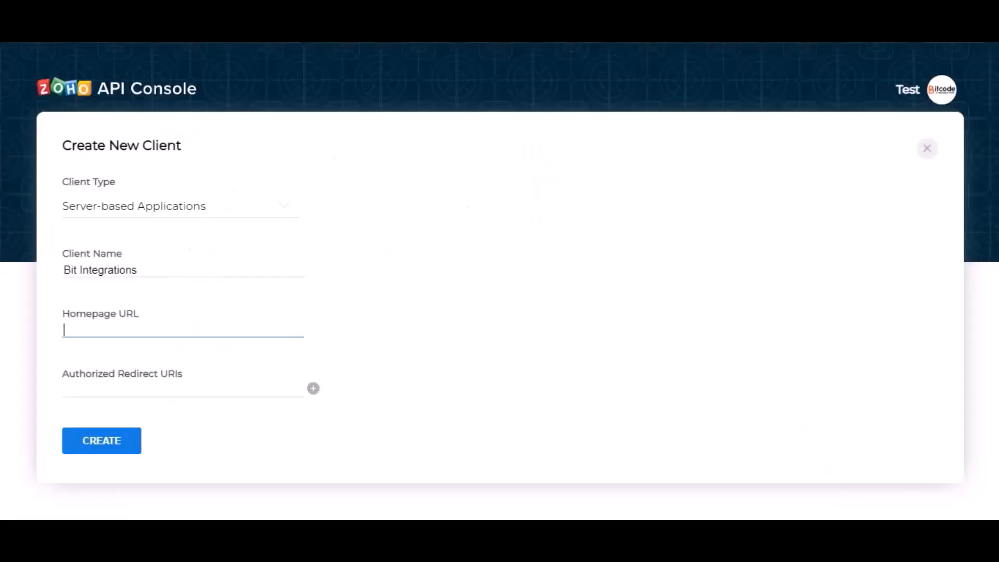
key("ctrl+v")
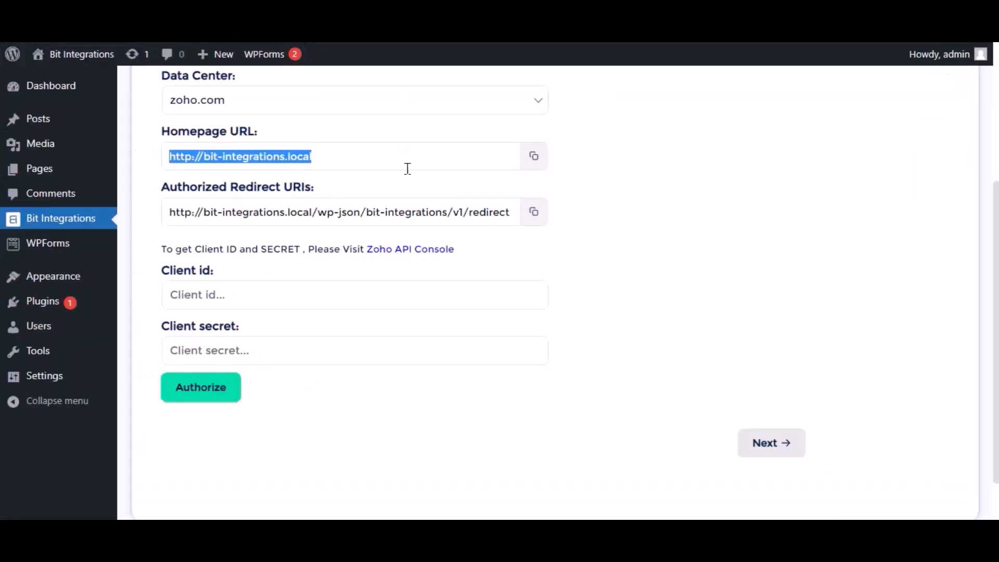
left_click(535, 213)
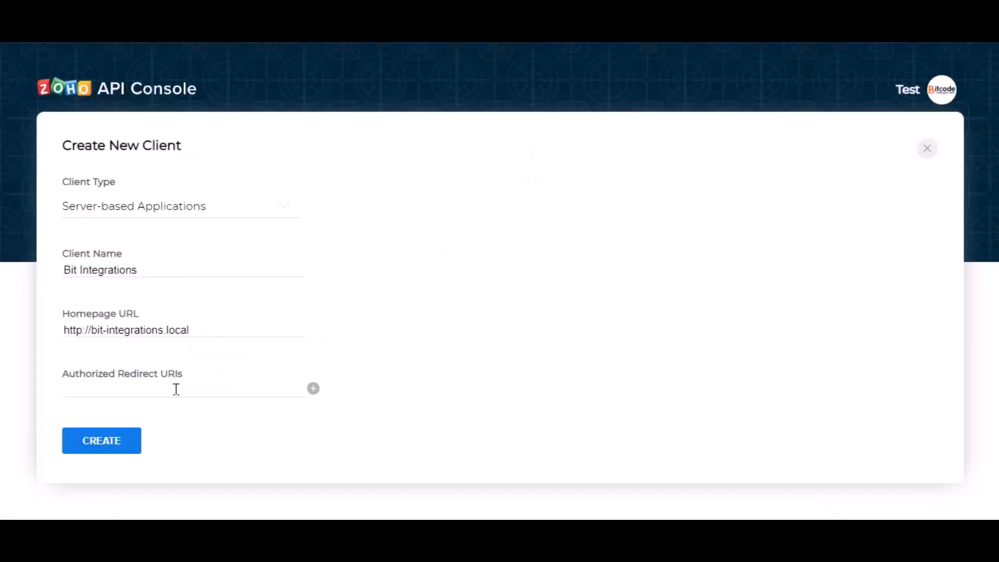
left_click(176, 390)
key("ctrl+v")
left_click(242, 413)
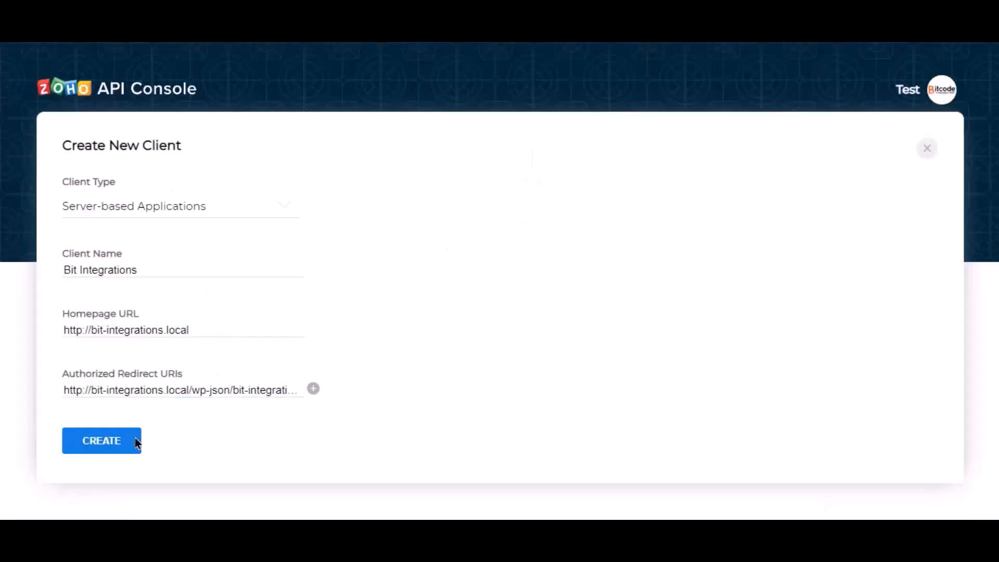
left_click(106, 444)
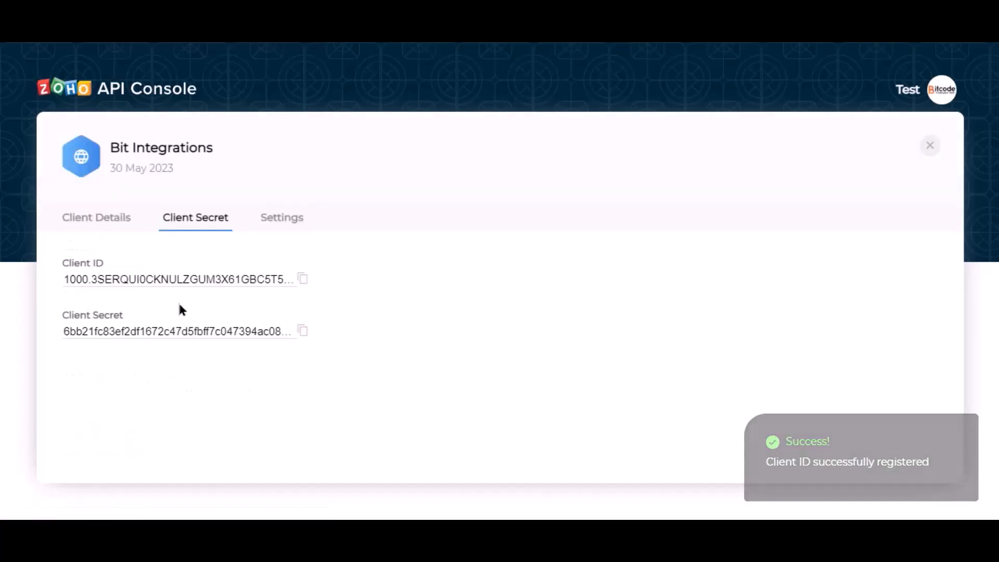
- Copy the Zoho Client ID and Client Secret into the plugin's fields
left_click(303, 281)
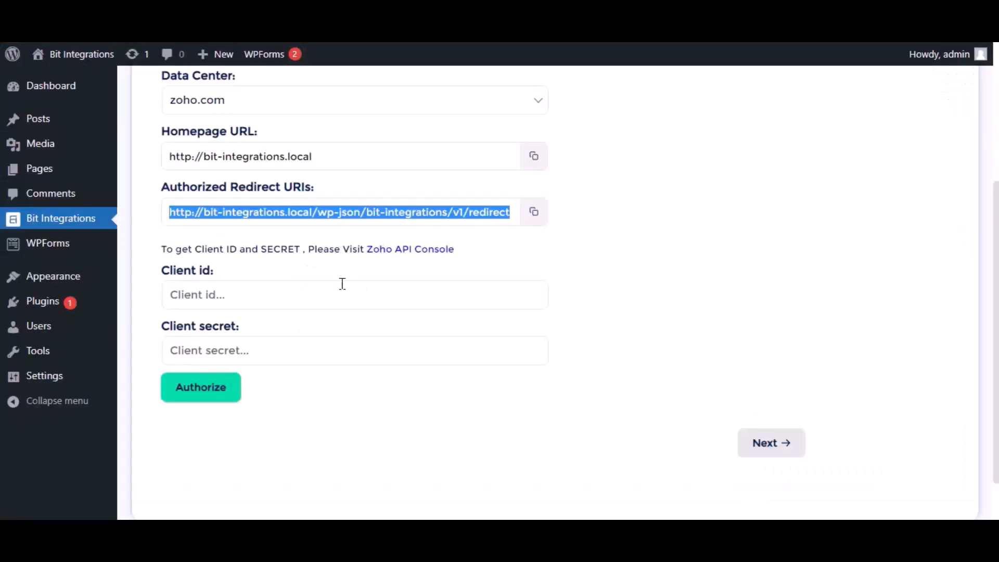
left_click(311, 295)
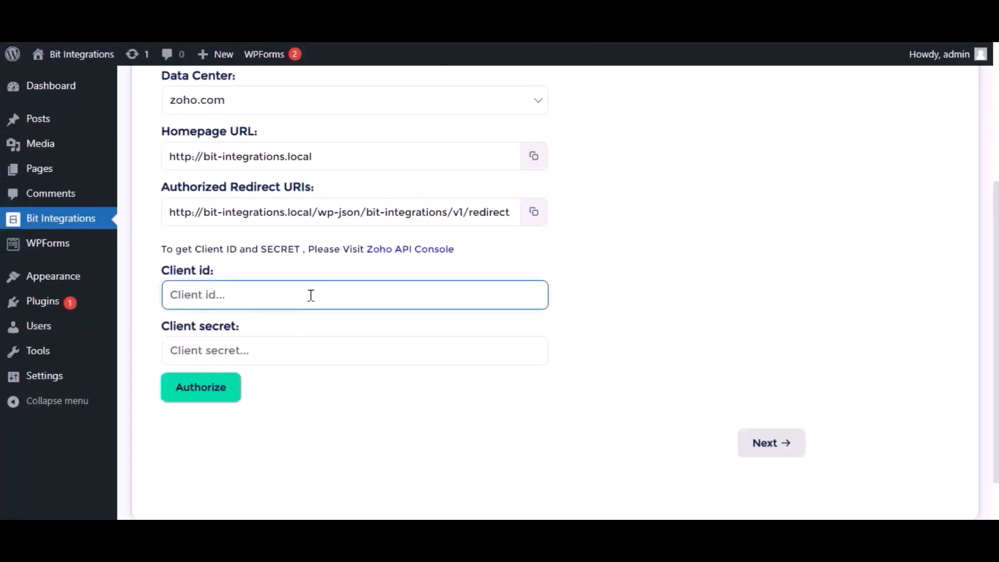
key("ctrl+v")
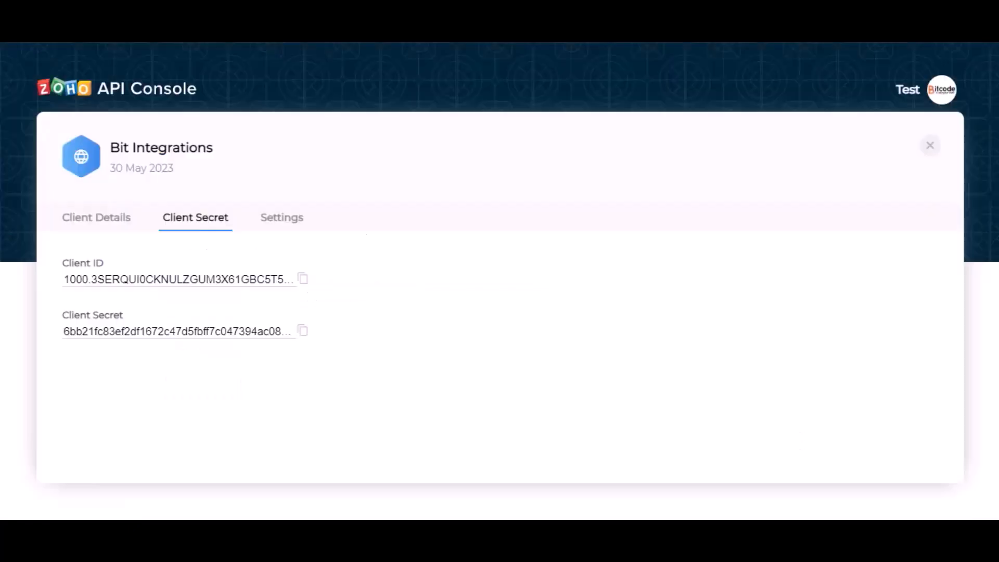
left_click(302, 331)
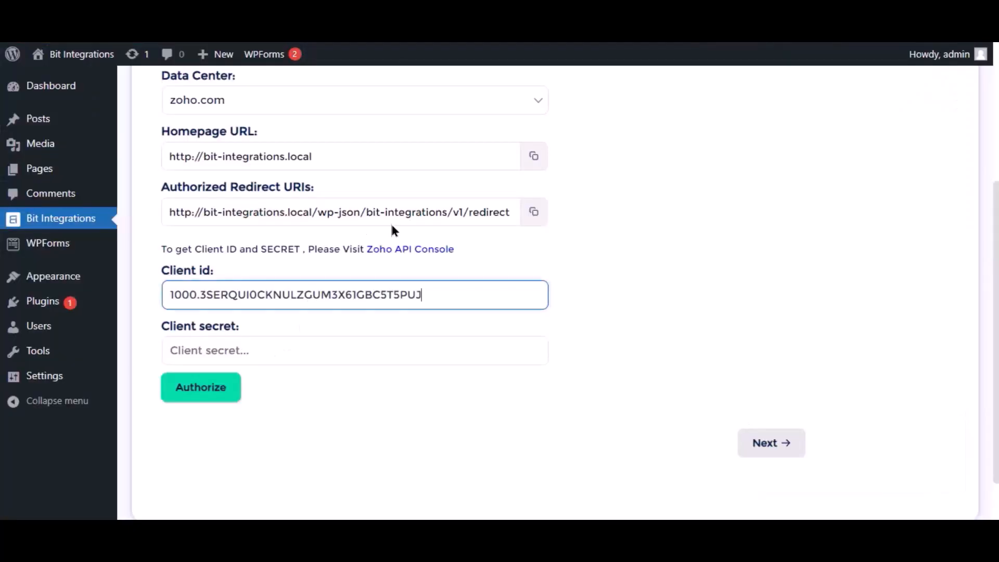
left_click(349, 353)
key("ctrl+v")
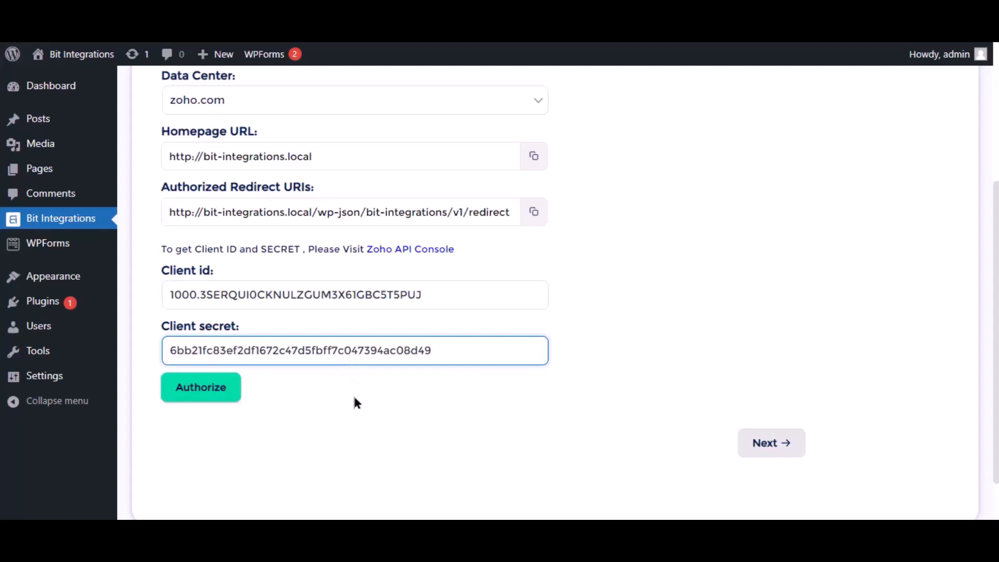
- Authorize and accept Zoho account access, then continue to list selection
left_click(224, 388)
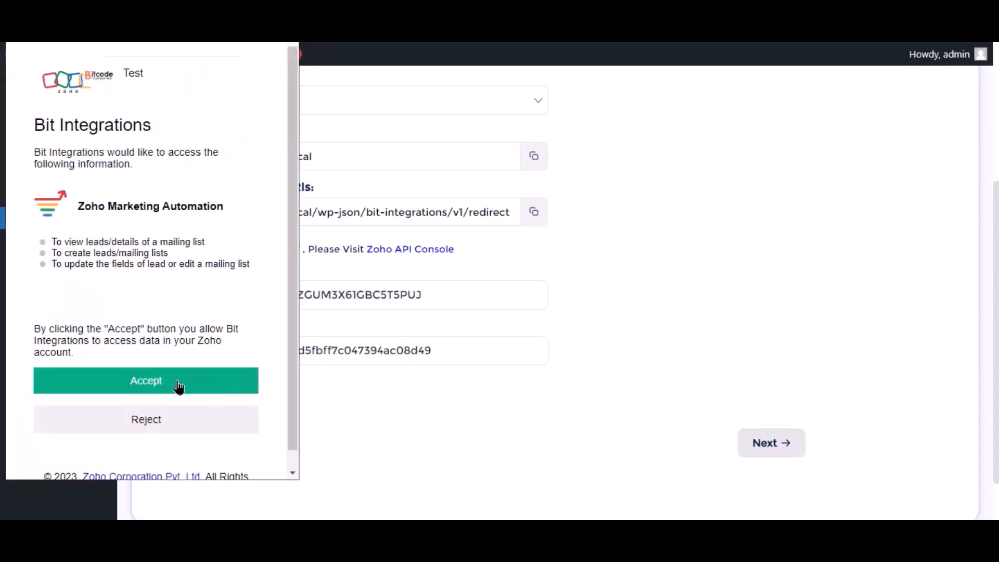
left_click(178, 386)
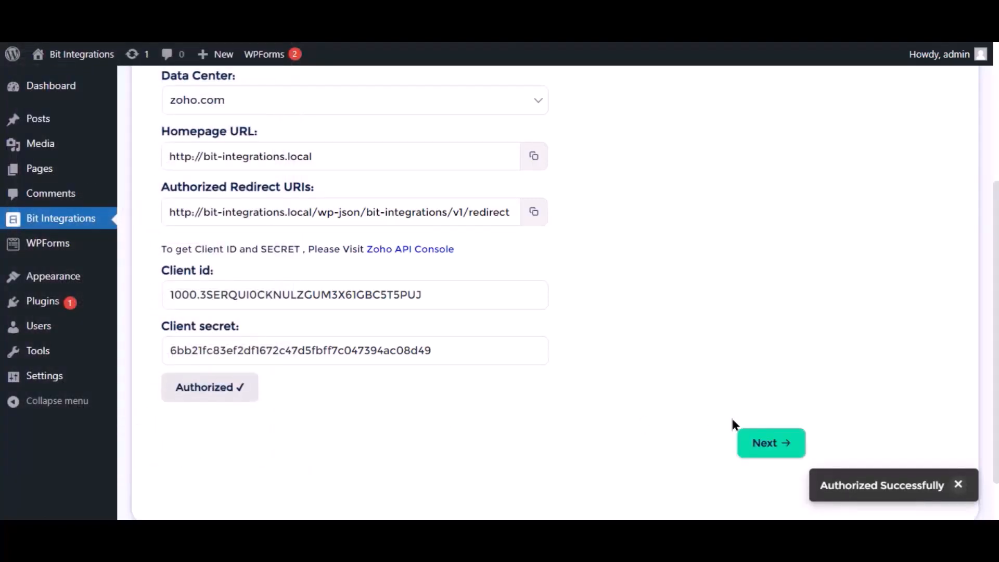
left_click(764, 443)
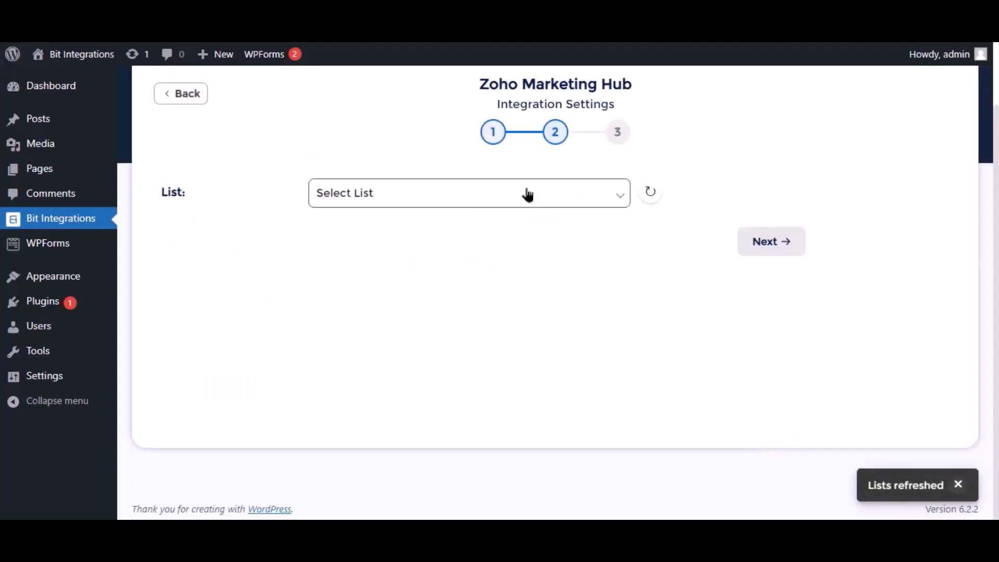
- Select the 'Bit Integrations' mailing list and map Email to Contact Email
left_click(528, 193)
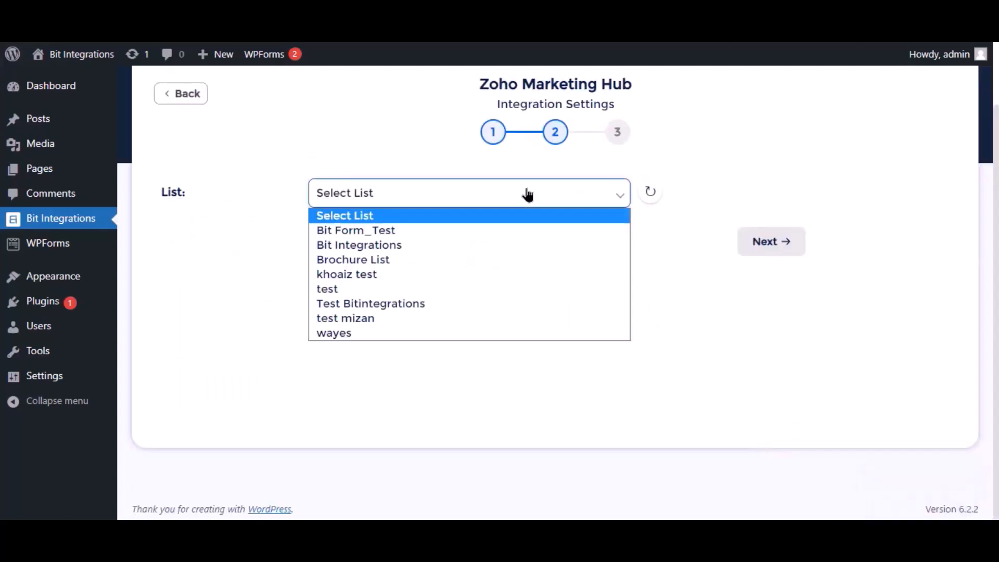
left_click(356, 246)
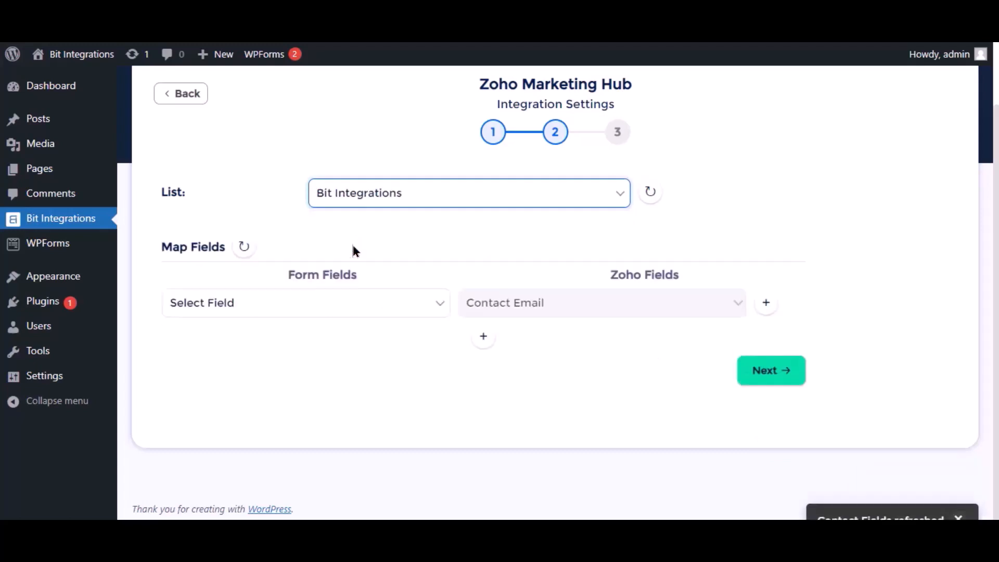
left_click(402, 312)
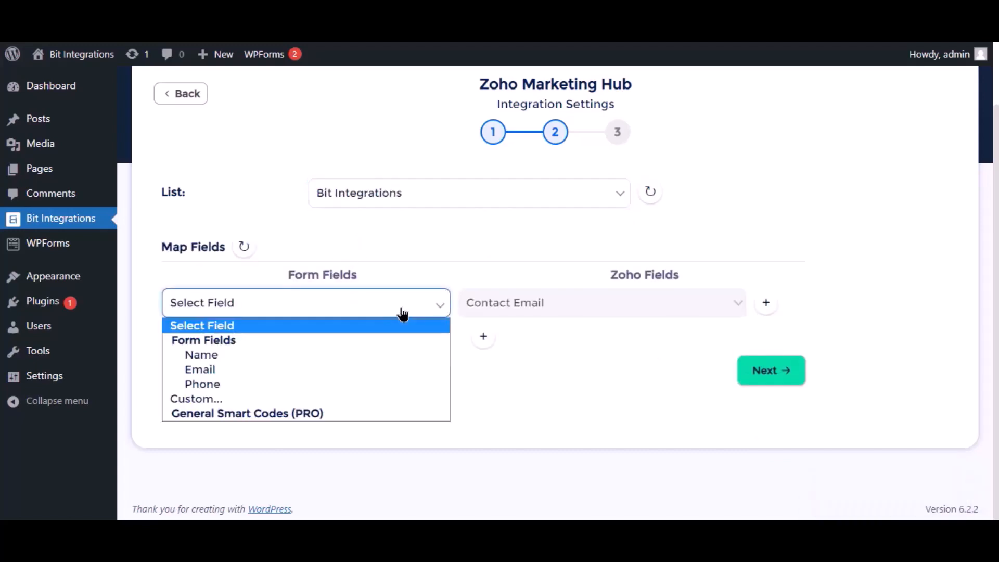
left_click(214, 370)
- Map Name to Last Name and Phone to Phone, then proceed to Successfully Integrated
left_click(284, 344)
left_click(292, 391)
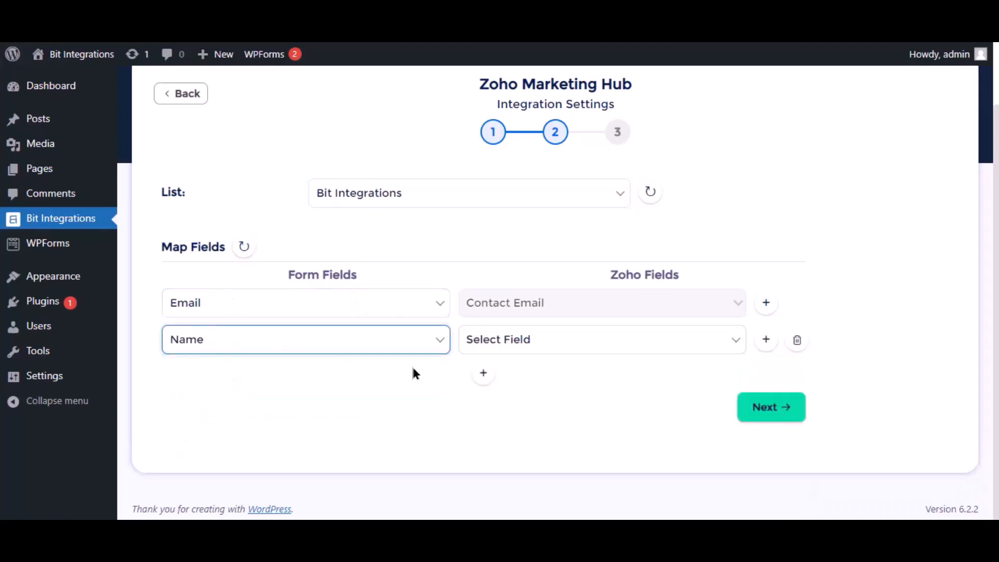
left_click(541, 343)
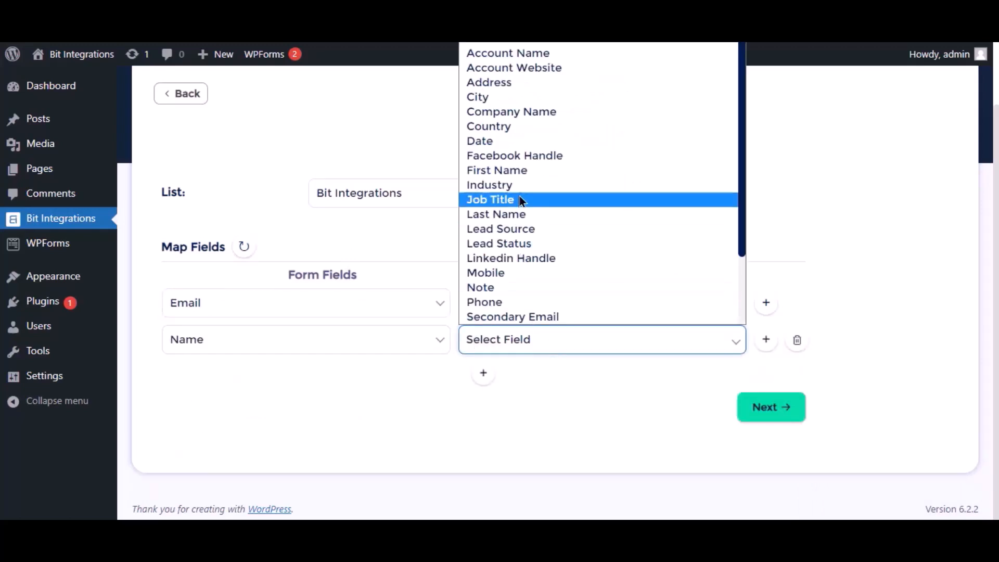
left_click(497, 214)
left_click(483, 372)
left_click(349, 376)
left_click(188, 455)
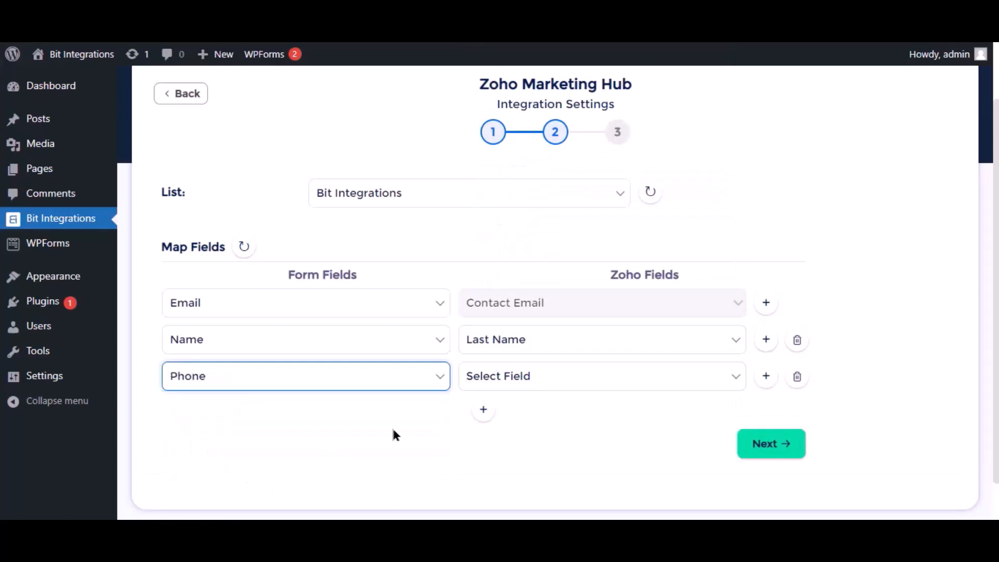
left_click(501, 376)
left_click(509, 339)
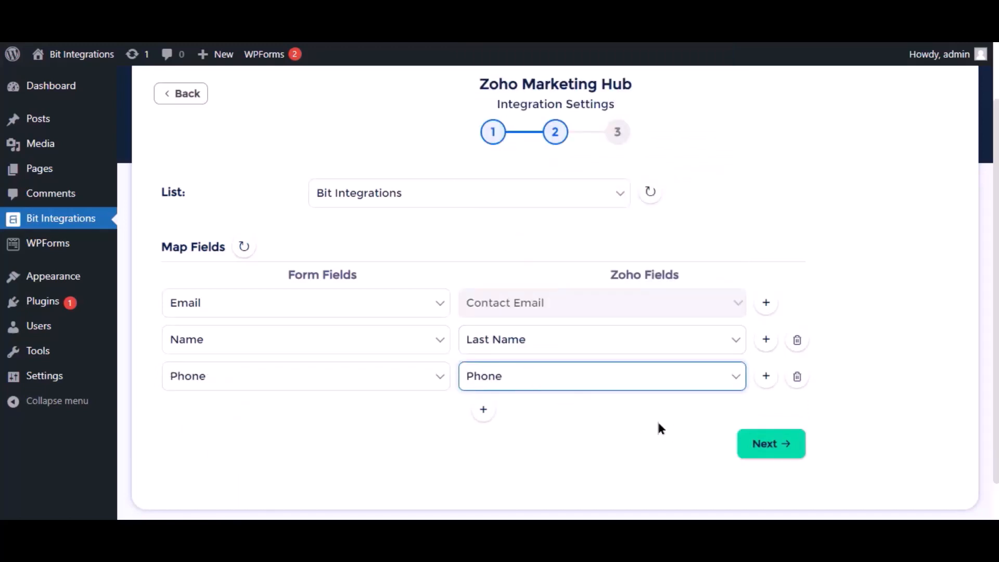
scroll(657, 420, "down", 1)
left_click(763, 408)
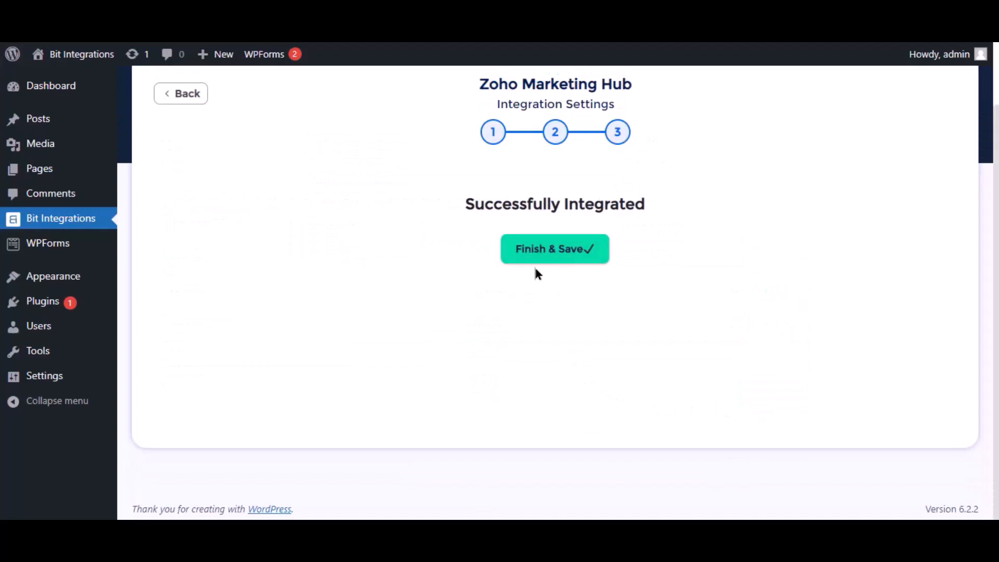
- Finish & Save the integration, then start a new ticket and search the contact's e-mail
left_click(544, 261)
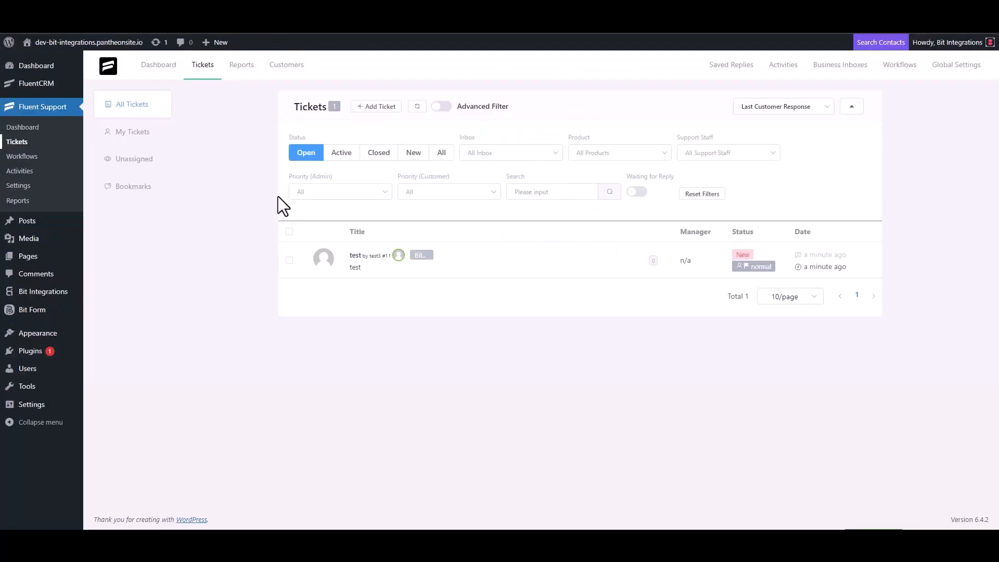
left_click(375, 107)
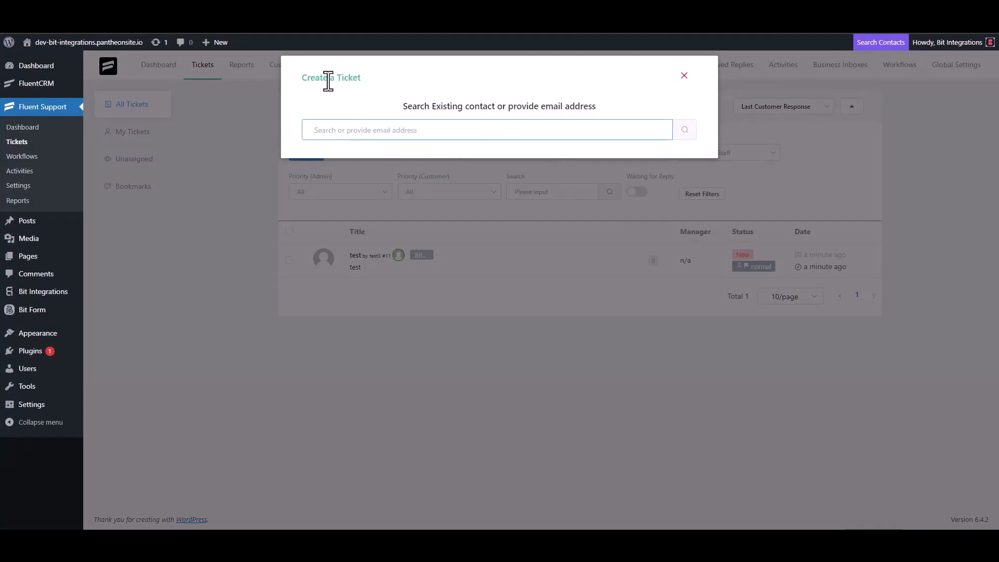
triple_click(364, 127)
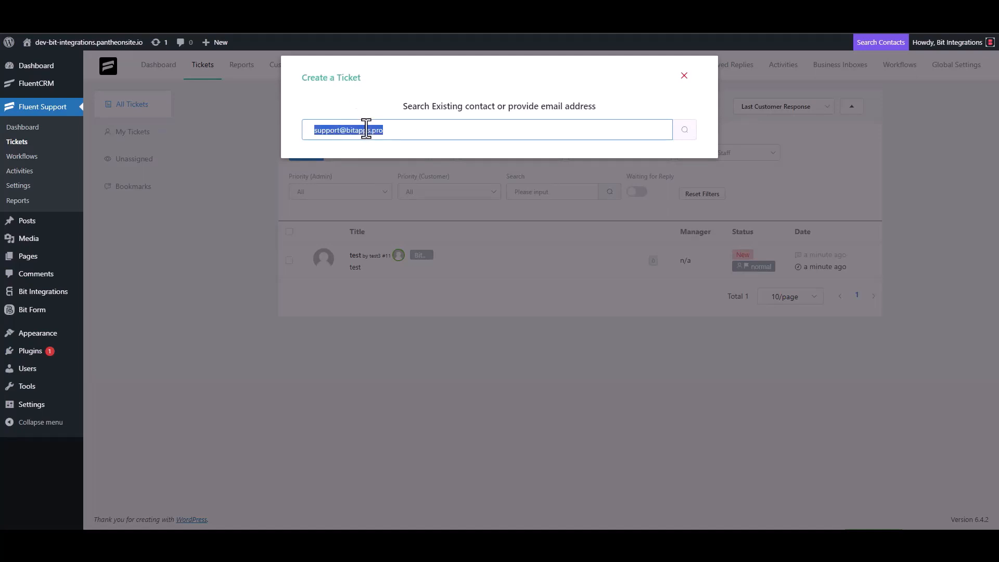
left_click(401, 133)
left_click(684, 135)
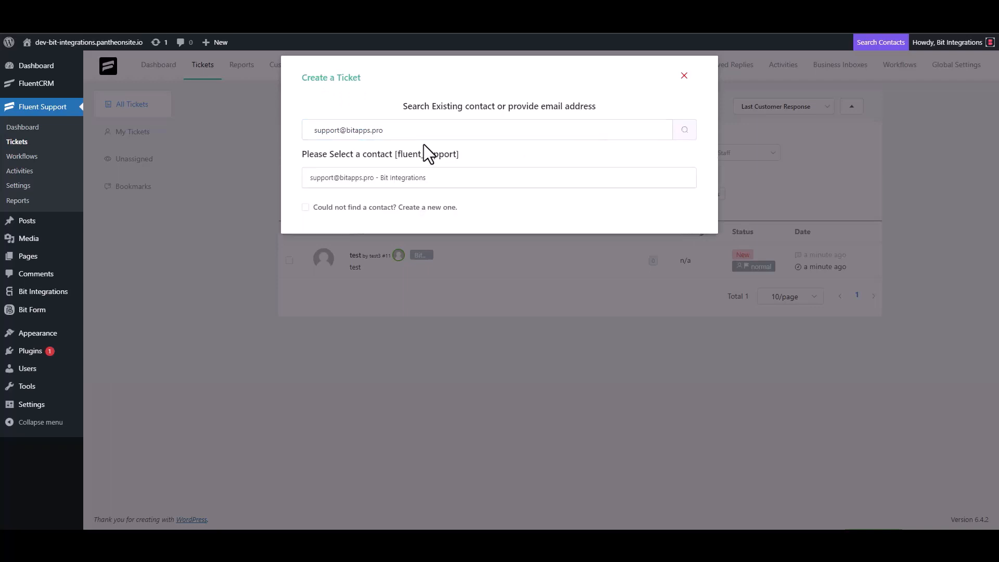
- Create a new contact with a first name and e-mail, and continue to ticket details
left_click(320, 208)
left_click(332, 211)
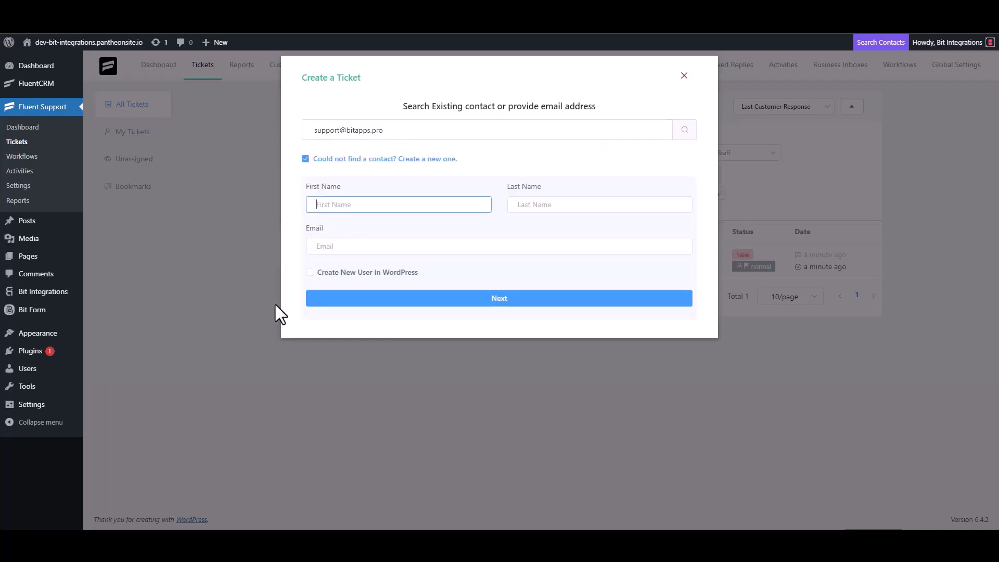
type("Bit Integrations")
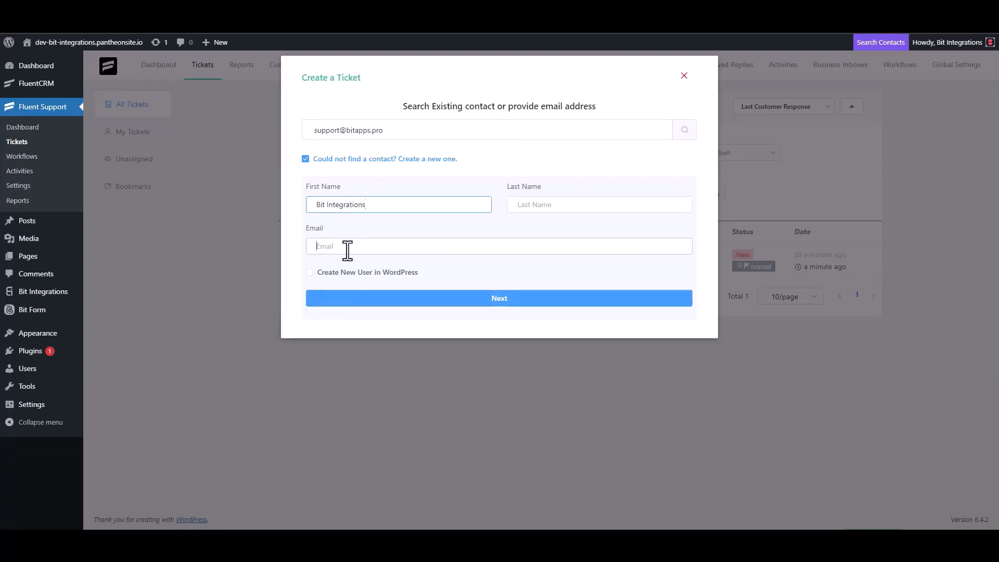
left_click(347, 249)
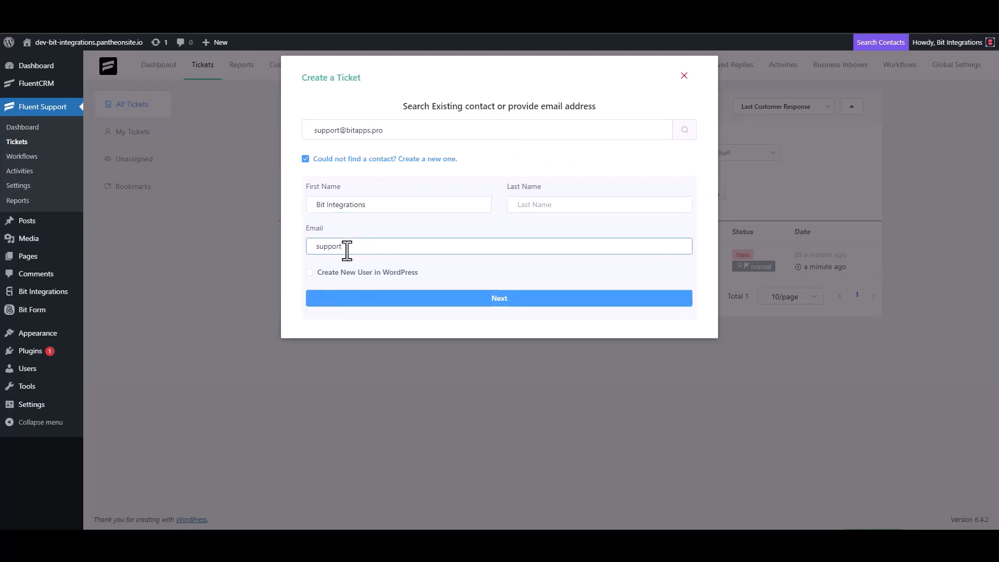
left_click(501, 305)
- Clear the trial text 'test' from the ticket subject and 't' from the details
left_click(385, 188)
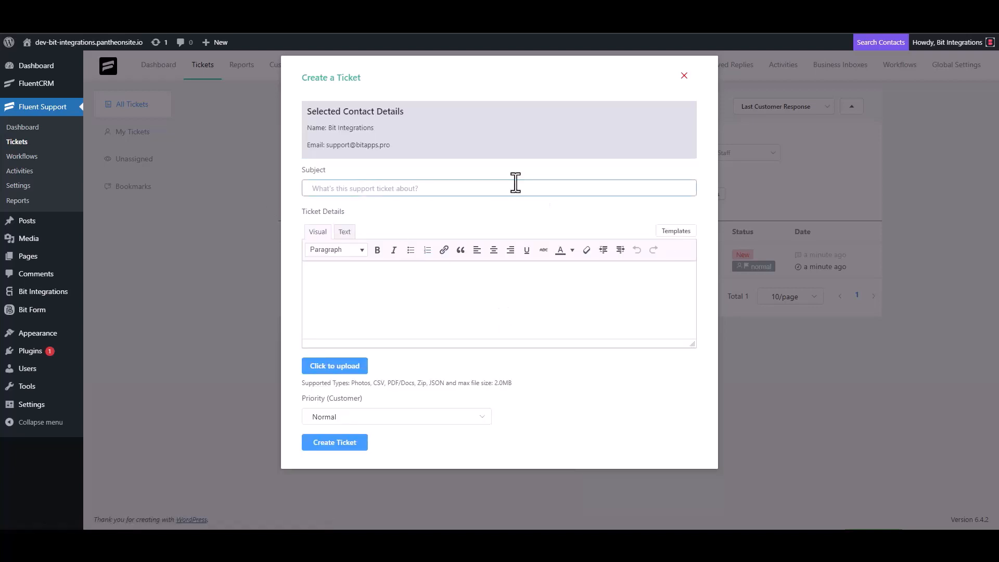
type("test")
left_click(346, 296)
type("t")
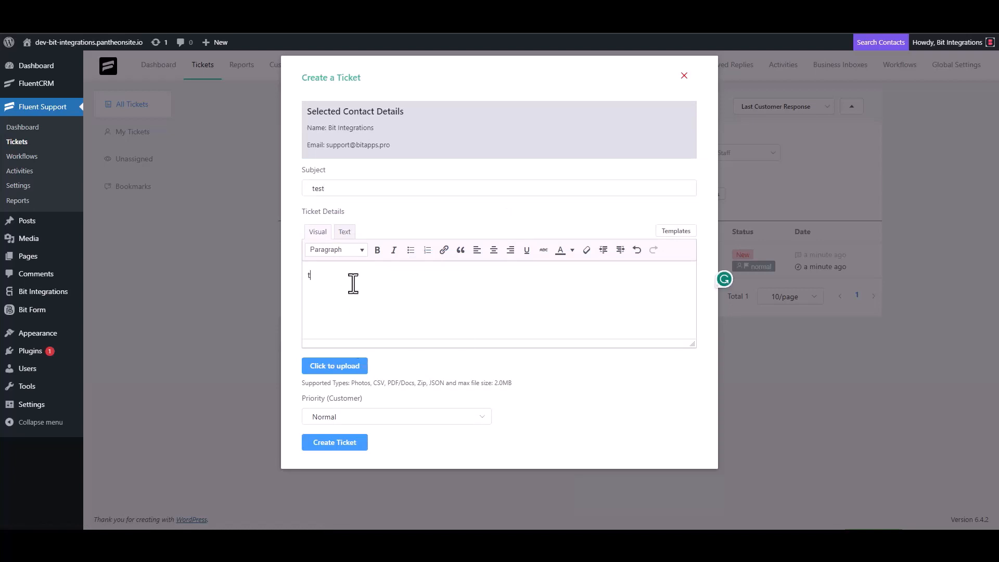
double_click(331, 188)
key("BackSpace")
left_click(333, 286)
key("BackSpace")
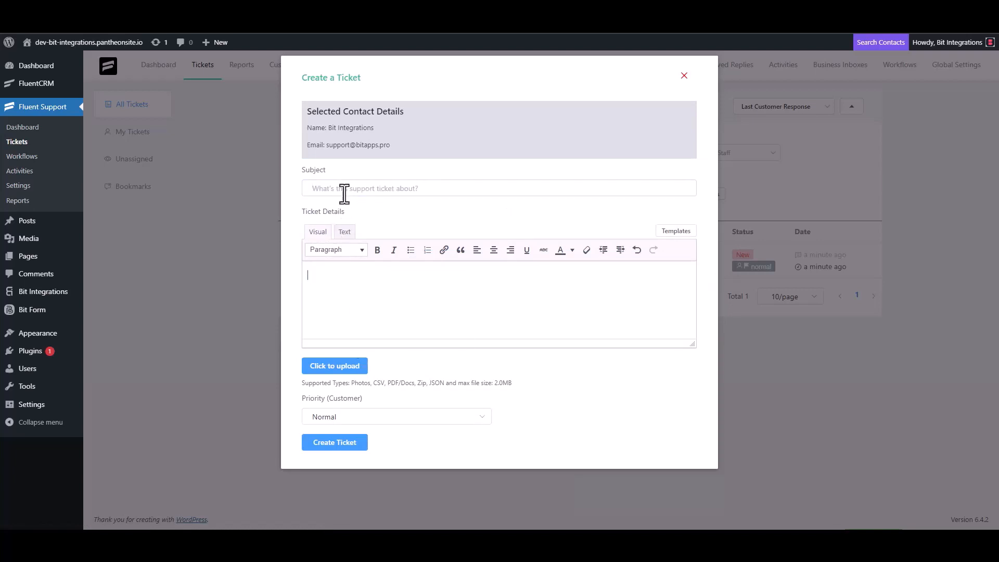
- Enter 'Bit Integrations' as the ticket subject and copy it into Ticket Details
left_click(345, 194)
type("Bit ")
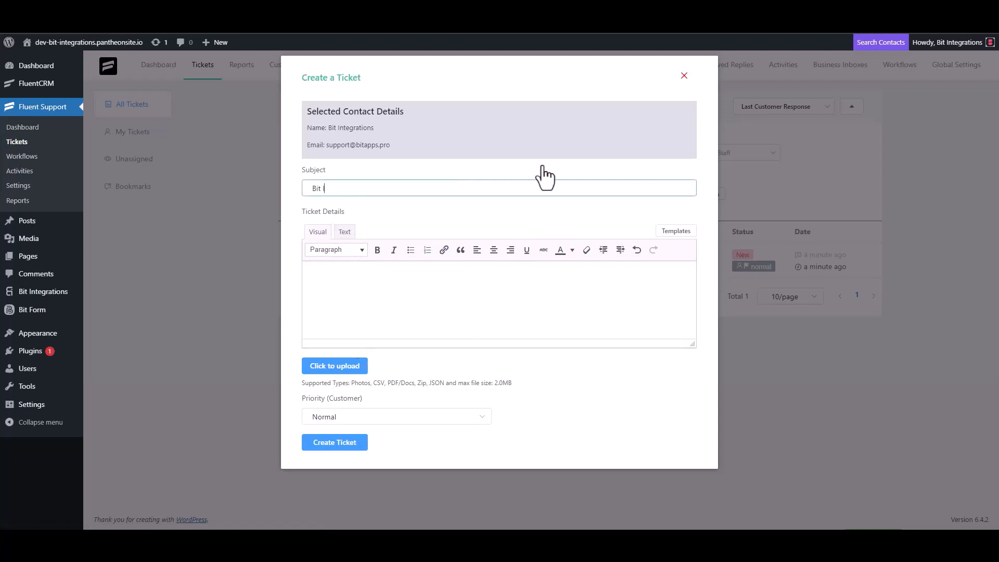
type("Integrations")
triple_click(379, 191)
key("ctrl+c")
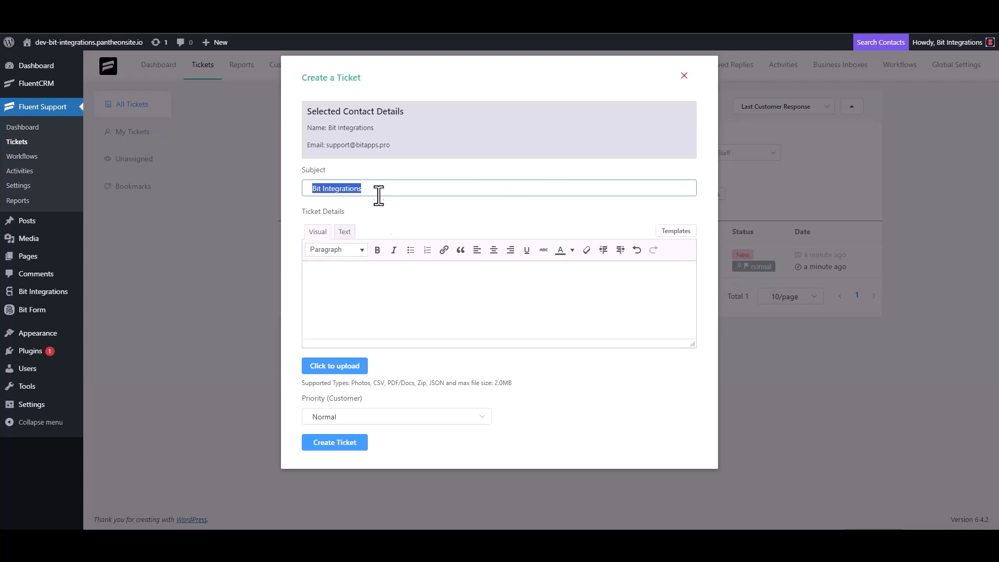
left_click(357, 272)
key("ctrl+v")
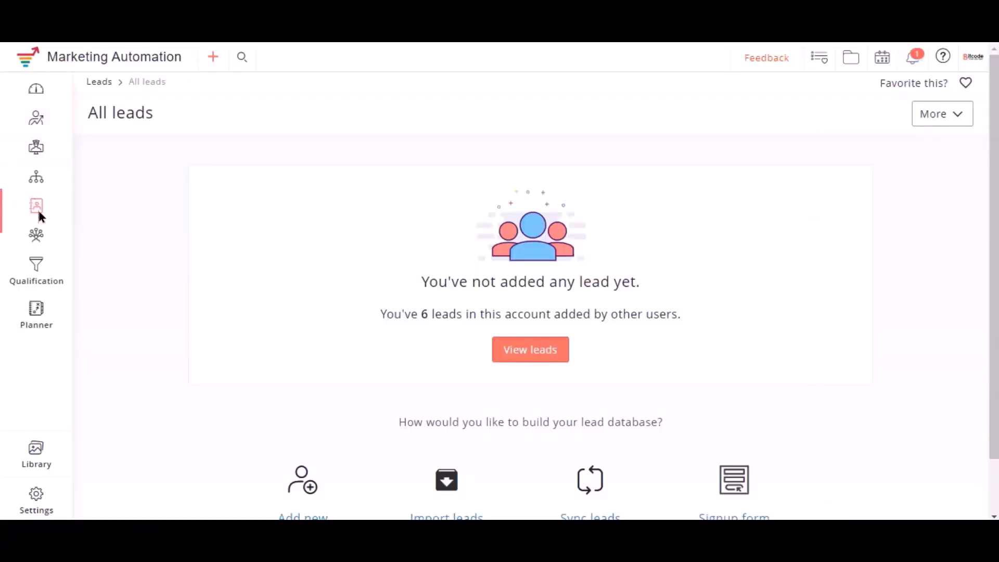
- From Manage lists, open the Bit Integrations mailing list and view its leads
mouse_move(46, 208)
left_click(113, 244)
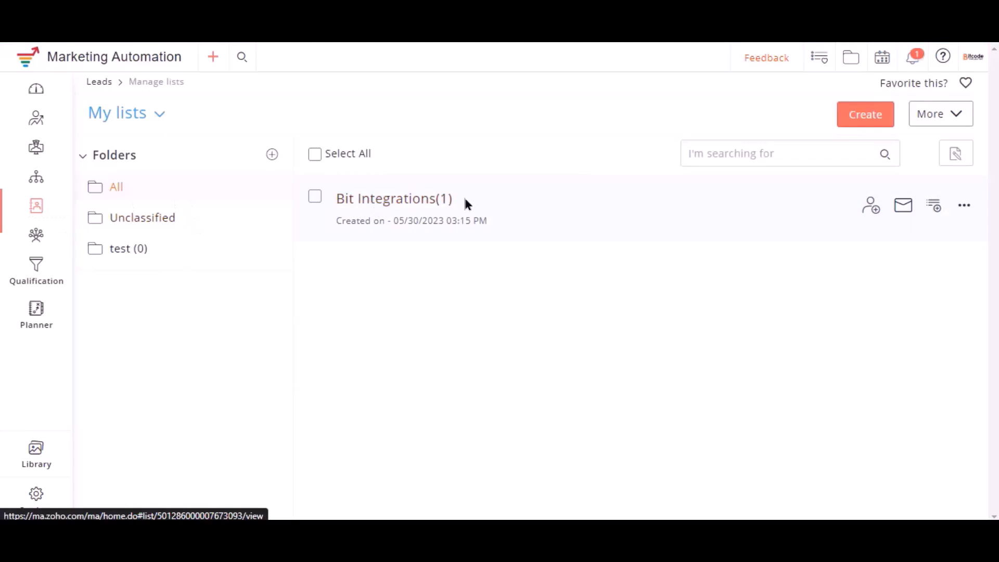
left_click(403, 203)
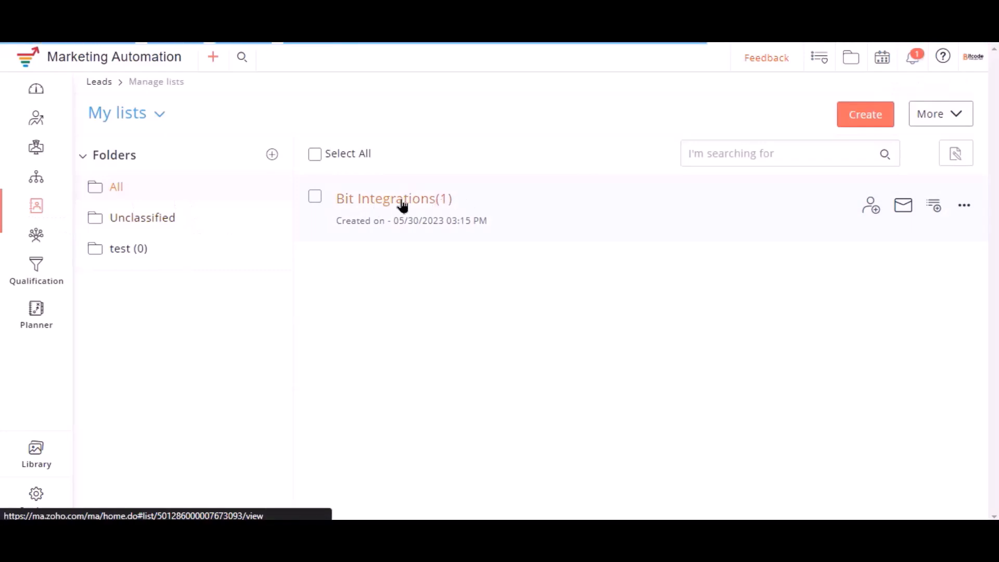
left_click(207, 167)
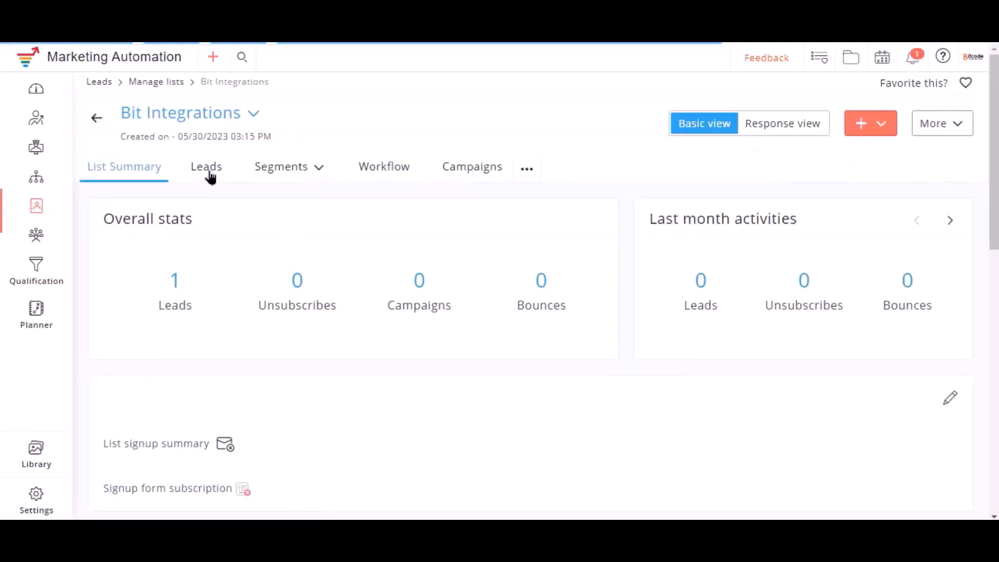